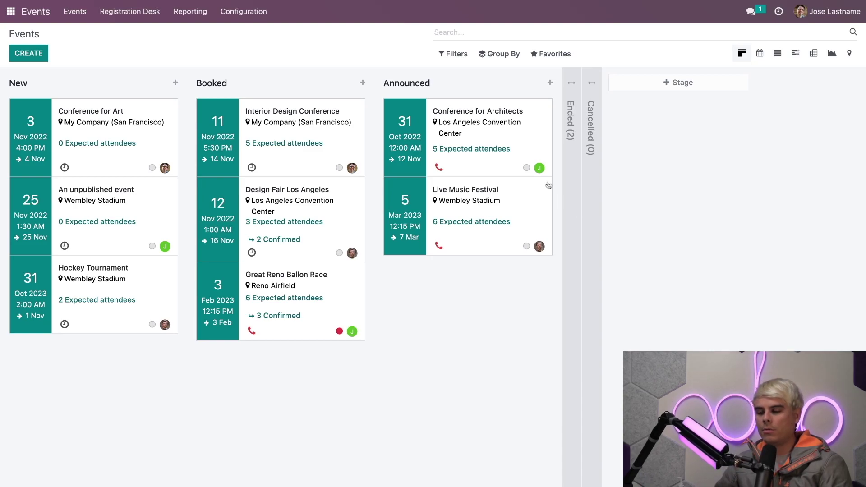
Look over the Events app settings, then return to the events board
{"action": "left_click", "coordinate": [243, 18]}
{"action": "left_click", "coordinate": [235, 34]}
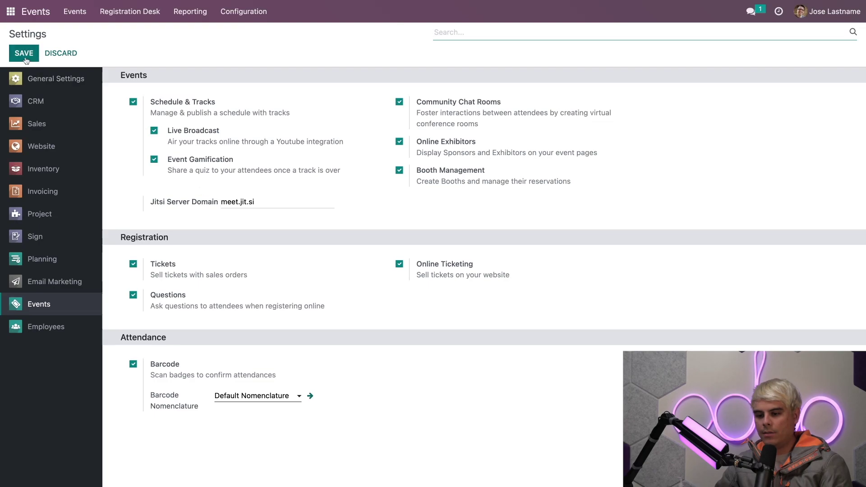
{"action": "left_click", "coordinate": [38, 12]}
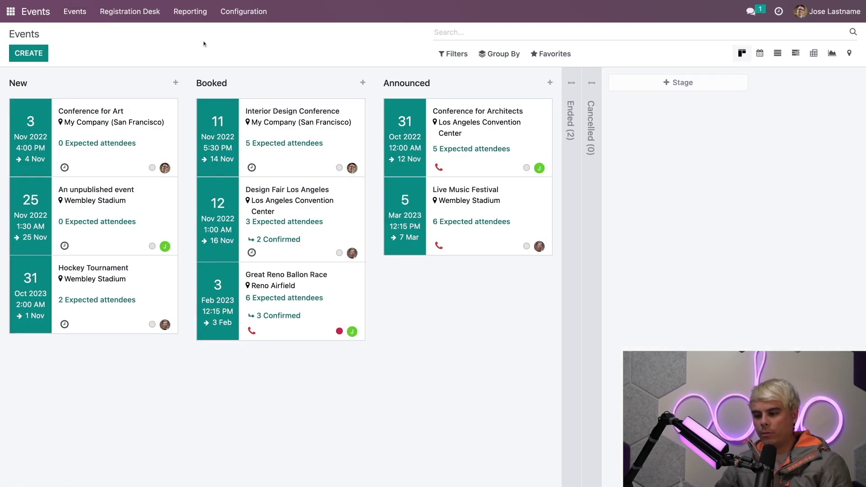
Open Design Fair Los Angeles's tracks board and raise the Status & Strategy track's priority
{"action": "left_click", "coordinate": [225, 210]}
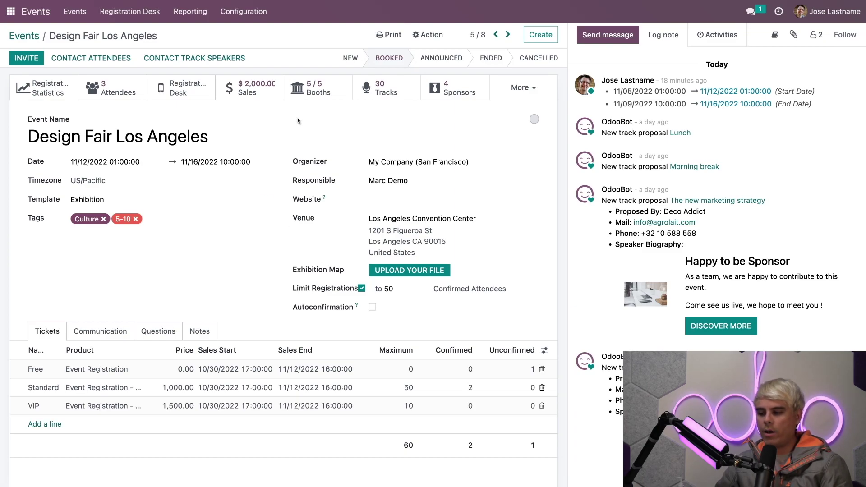
{"action": "left_click", "coordinate": [378, 91]}
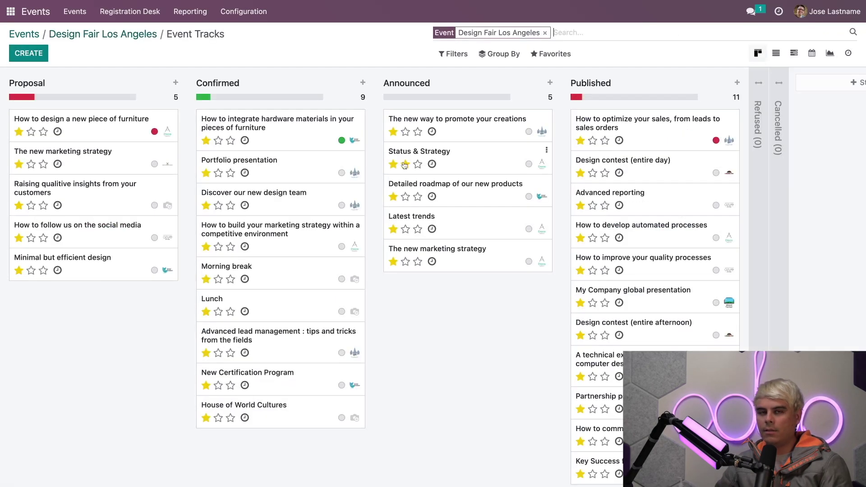
{"action": "left_click", "coordinate": [405, 164]}
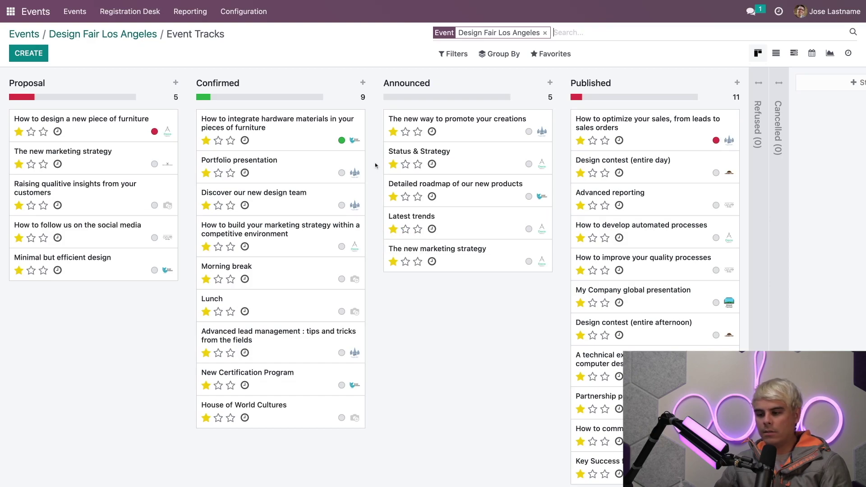
{"action": "left_click", "coordinate": [346, 84]}
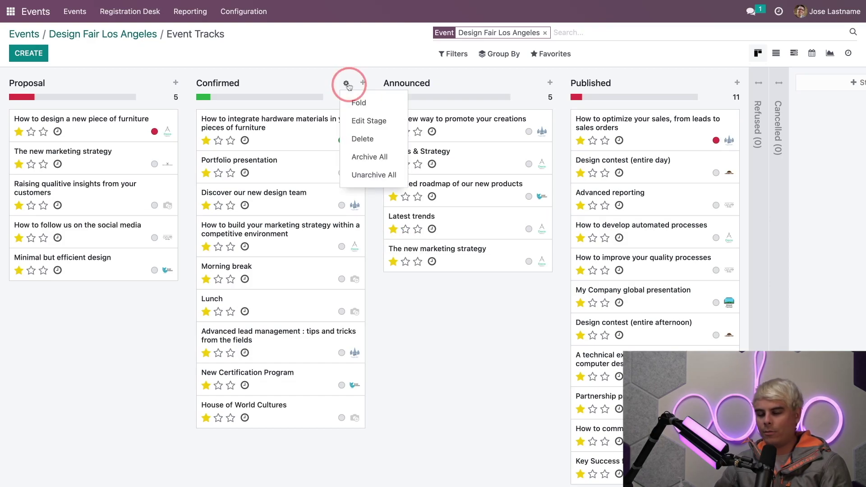
{"action": "left_click", "coordinate": [354, 120]}
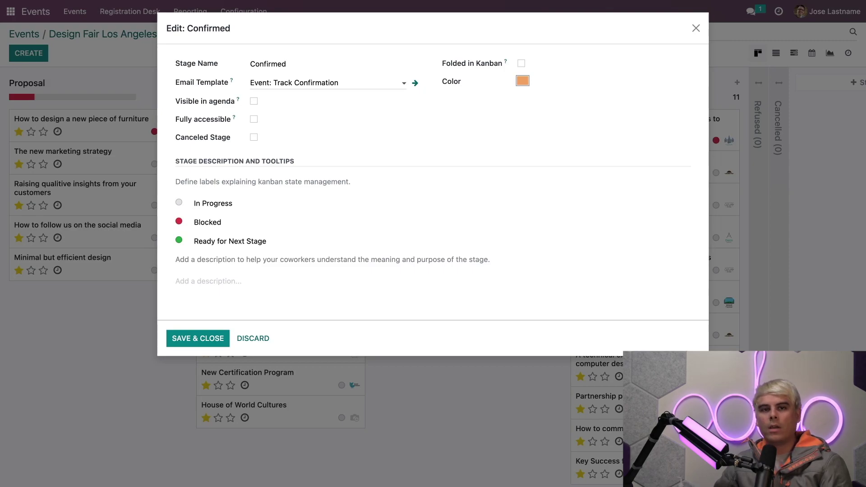
{"action": "left_click", "coordinate": [695, 28]}
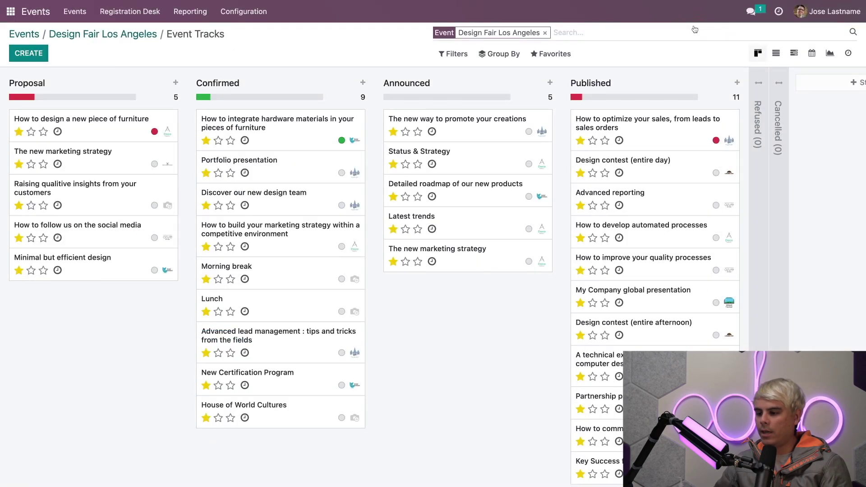
{"action": "left_click", "coordinate": [347, 83]}
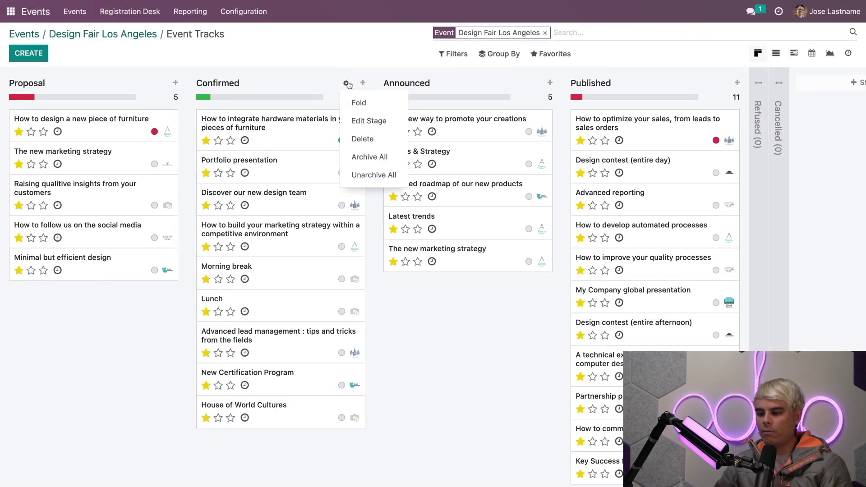
{"action": "left_click", "coordinate": [356, 104]}
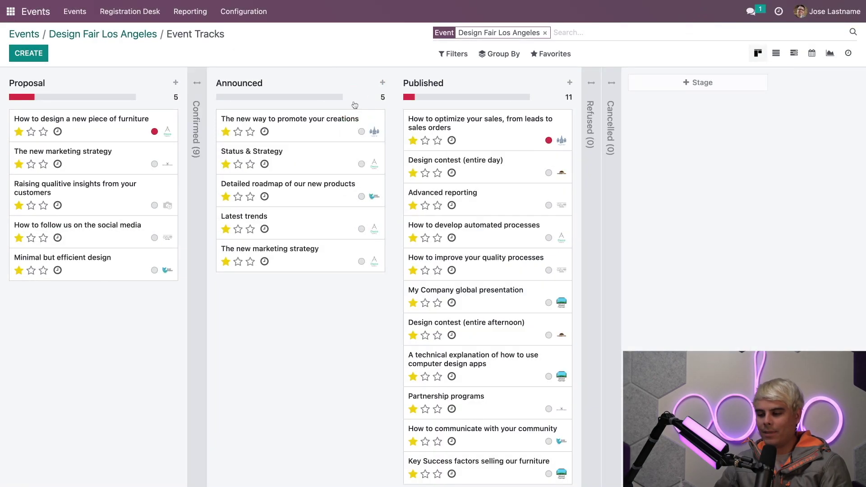
{"action": "left_click", "coordinate": [205, 90]}
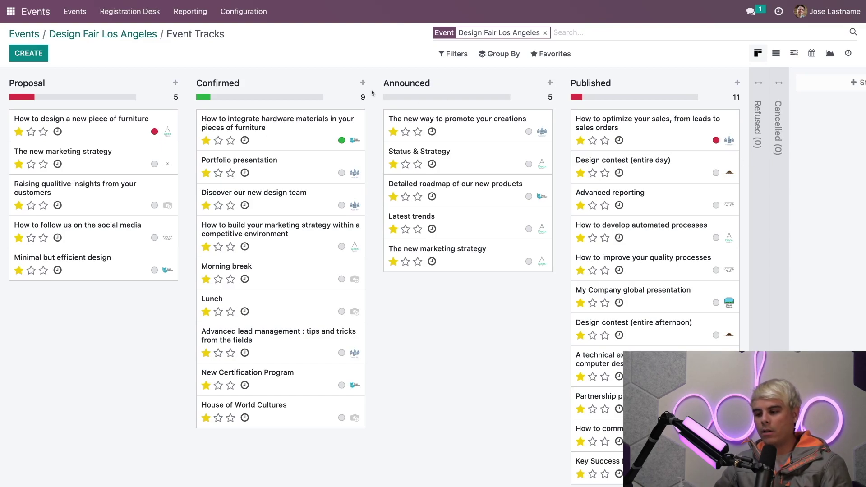
{"action": "left_click", "coordinate": [353, 83]}
{"action": "left_click", "coordinate": [354, 120]}
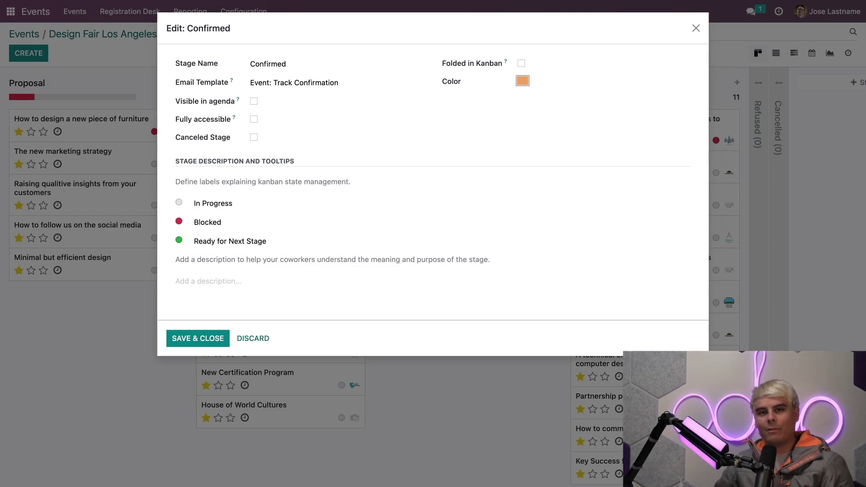
{"action": "left_click", "coordinate": [196, 336]}
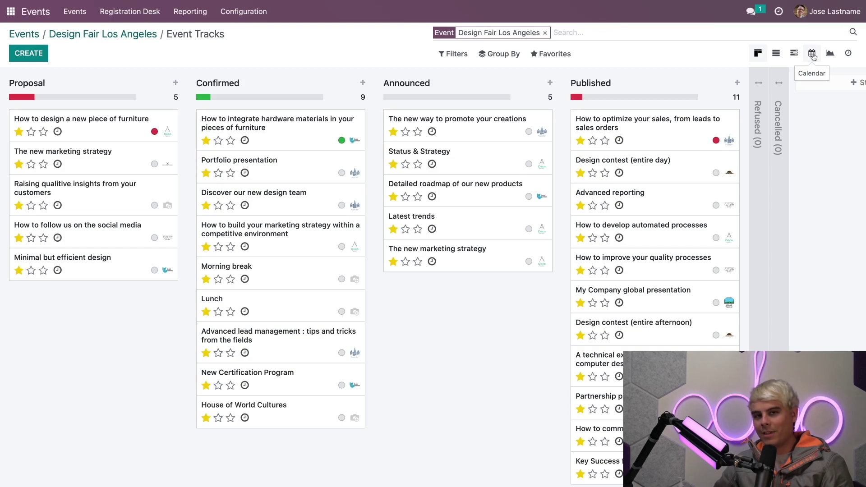
Show the tracks as a calendar, browse forward, then return to the Oct 30 – Nov 5, 2022 week
{"action": "left_click", "coordinate": [813, 54]}
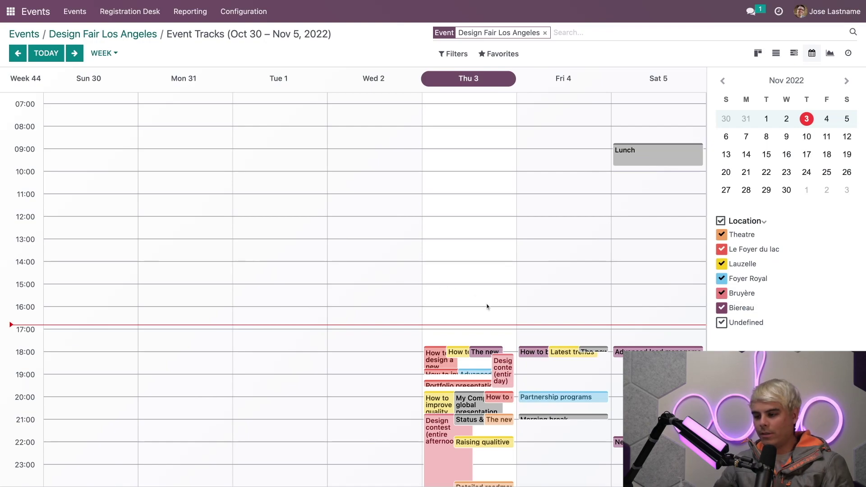
{"action": "left_click", "coordinate": [75, 55]}
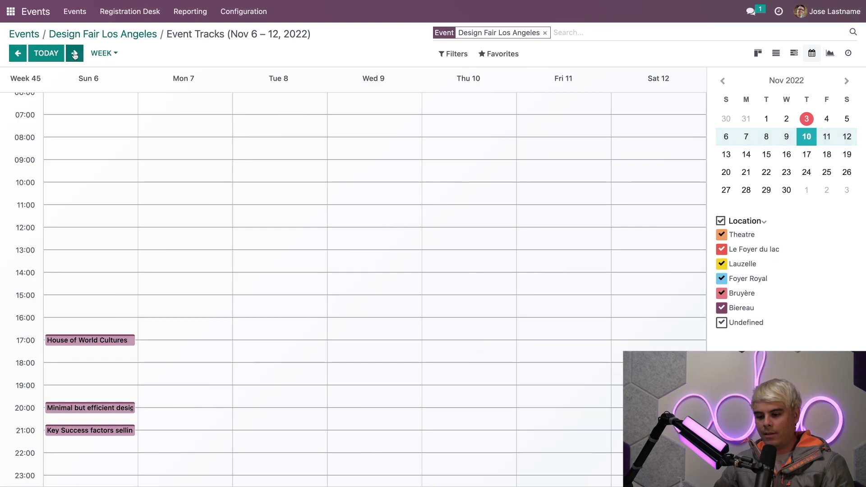
{"action": "left_click", "coordinate": [75, 55]}
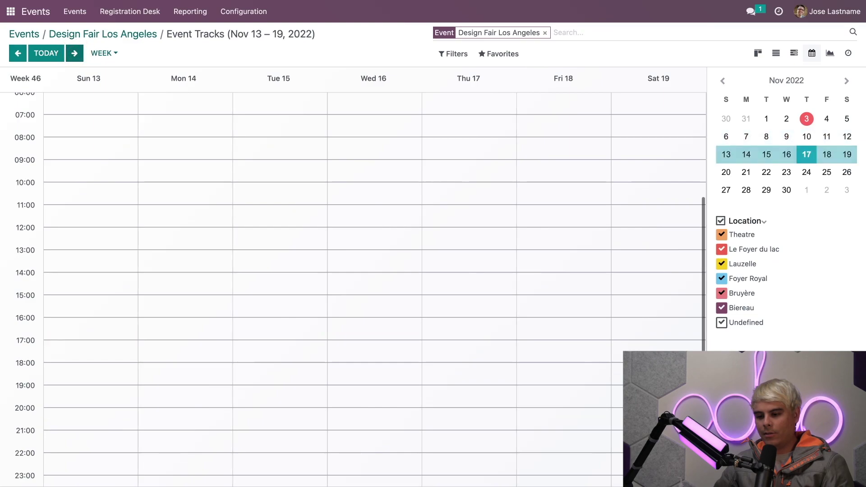
{"action": "left_click", "coordinate": [17, 54]}
{"action": "left_click", "coordinate": [17, 54]}
{"action": "scroll", "coordinate": [420, 186], "scroll_direction": "down", "scroll_amount": 1}
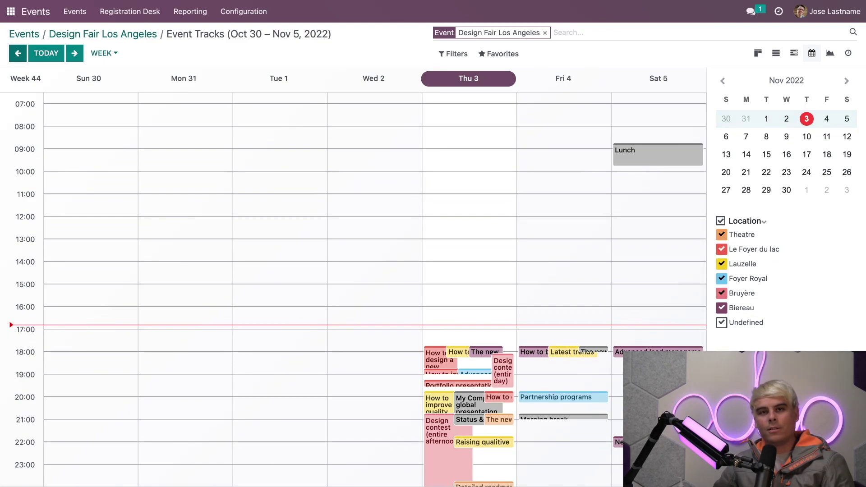
Create 'Sample Track' on Thursday 3 November at 15:30 and open its full form
{"action": "left_click", "coordinate": [479, 300]}
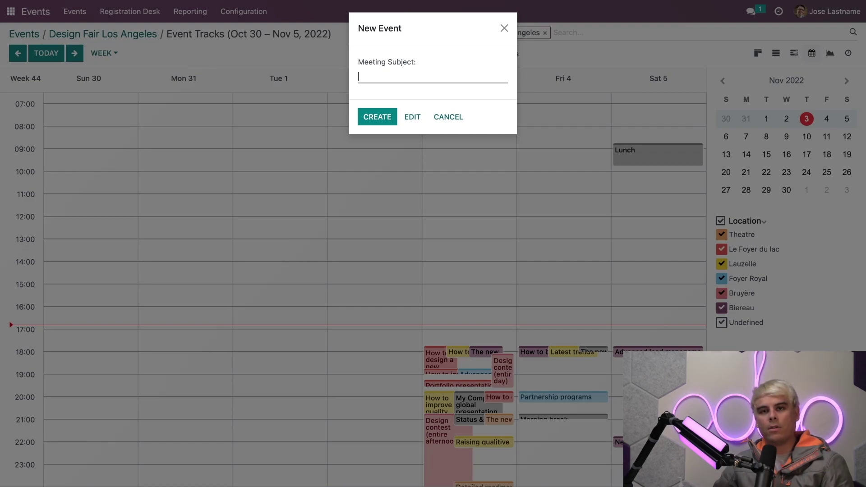
{"action": "type", "text": "Sample "}
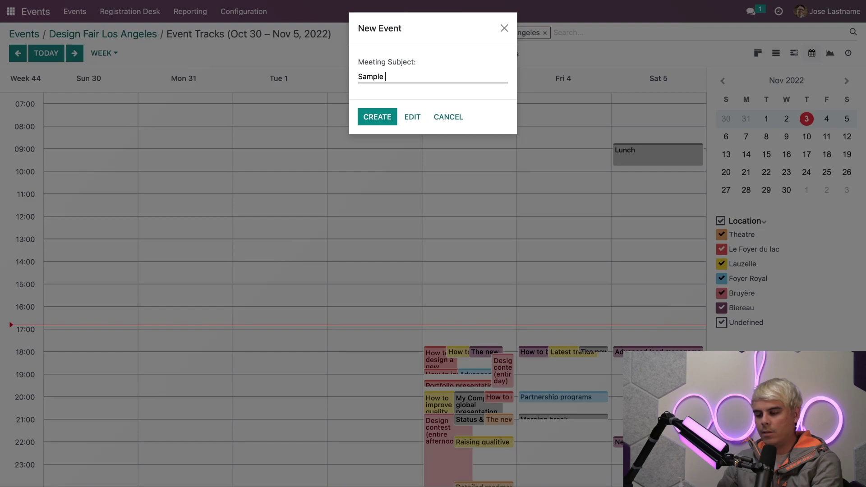
{"action": "type", "text": "Track"}
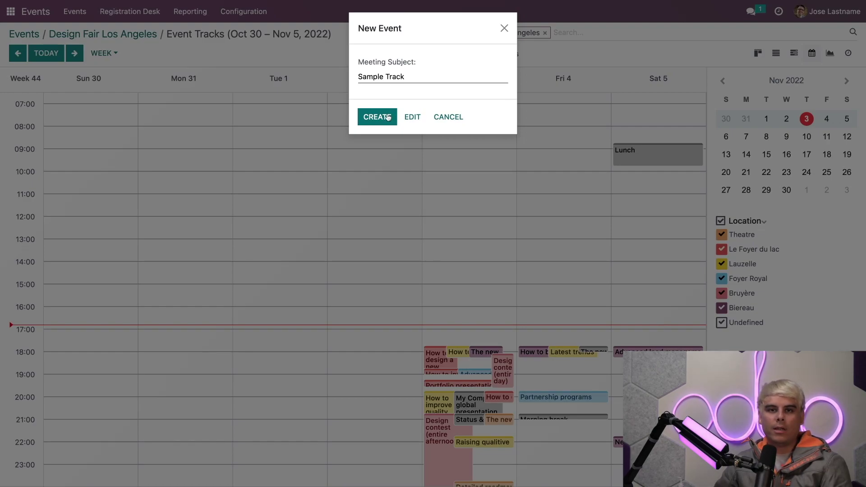
{"action": "left_click", "coordinate": [388, 117]}
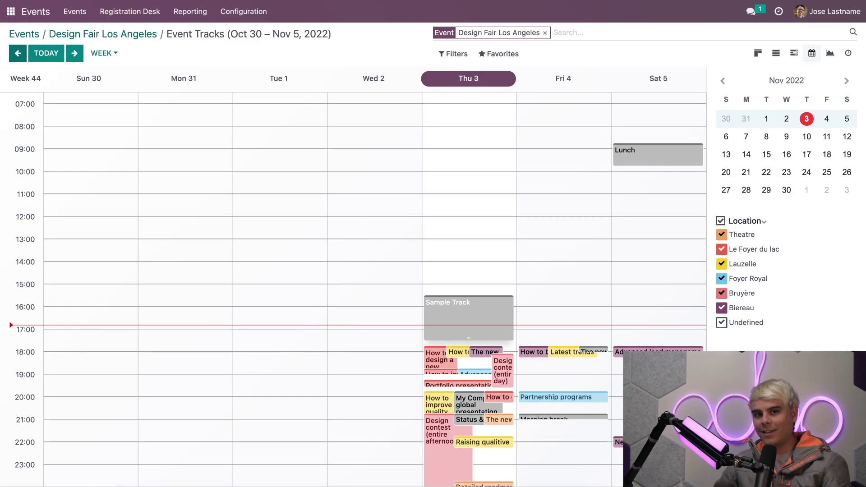
{"action": "left_click", "coordinate": [475, 305]}
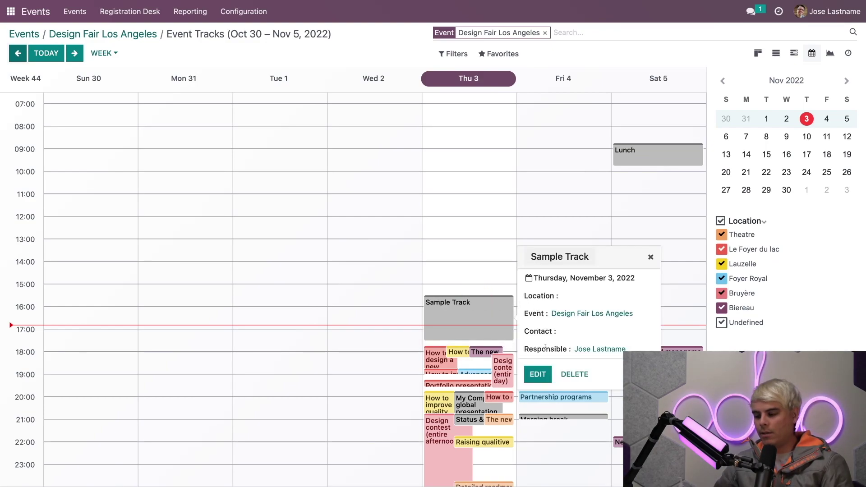
{"action": "left_click", "coordinate": [538, 374]}
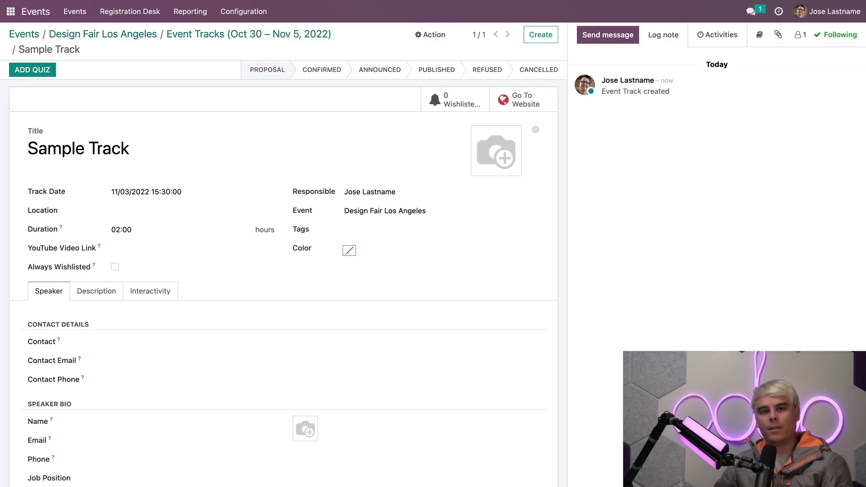
Back on the calendar, move Sample Track to 13:30 and shorten it to end at 15:00
{"action": "left_click", "coordinate": [176, 36]}
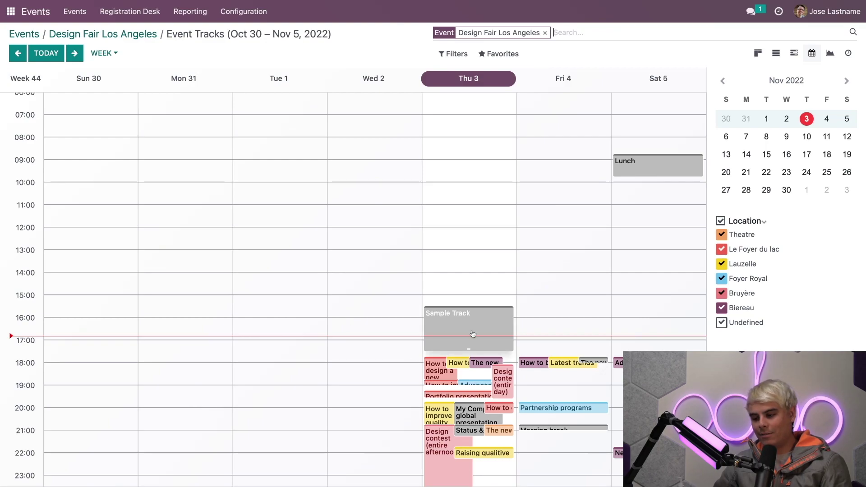
{"action": "left_click_drag", "start_coordinate": [473, 334], "coordinate": [469, 283]}
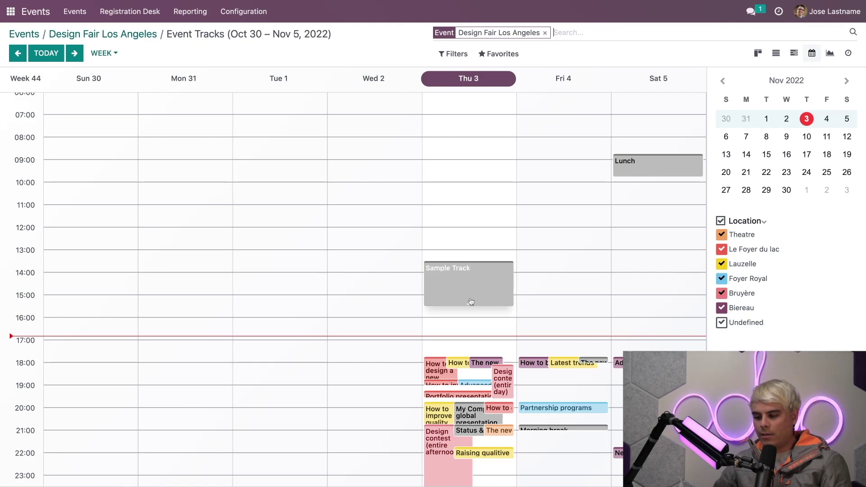
{"action": "mouse_move", "coordinate": [467, 305]}
{"action": "left_mouse_down"}
{"action": "mouse_move", "coordinate": [470, 333]}
{"action": "mouse_move", "coordinate": [470, 292]}
{"action": "left_mouse_up"}
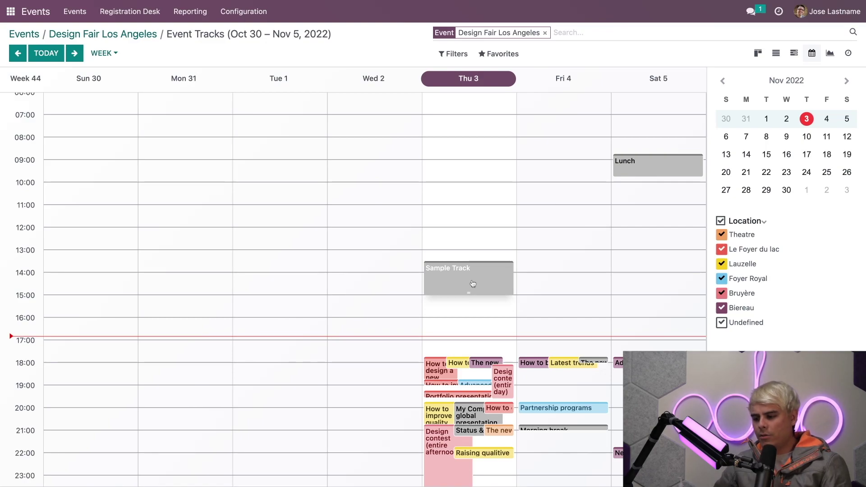
{"action": "left_click", "coordinate": [473, 285]}
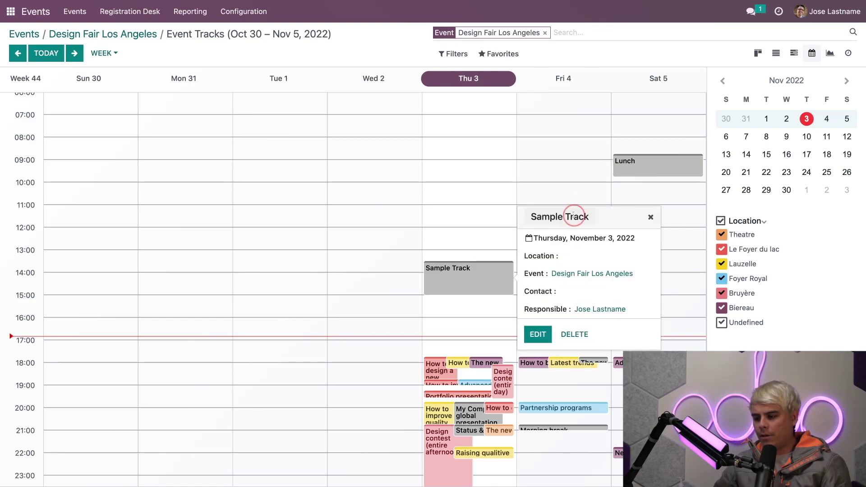
{"action": "double_click", "coordinate": [577, 217]}
{"action": "left_click", "coordinate": [539, 334]}
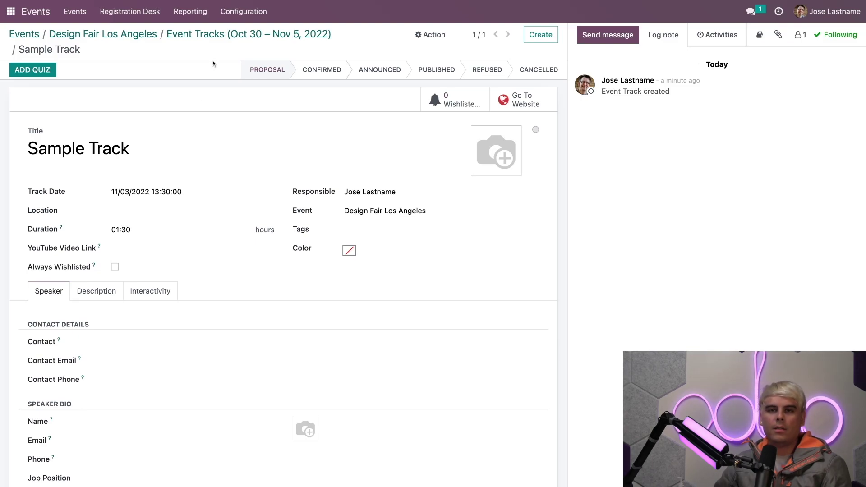
{"action": "left_click", "coordinate": [222, 35]}
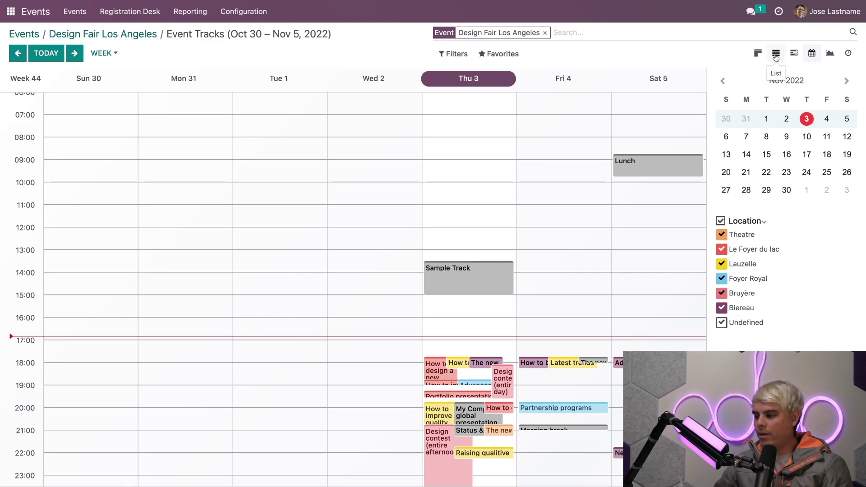
In the kanban view, start a new track titled 'Inspiring chat with Jose'
{"action": "left_click", "coordinate": [758, 54]}
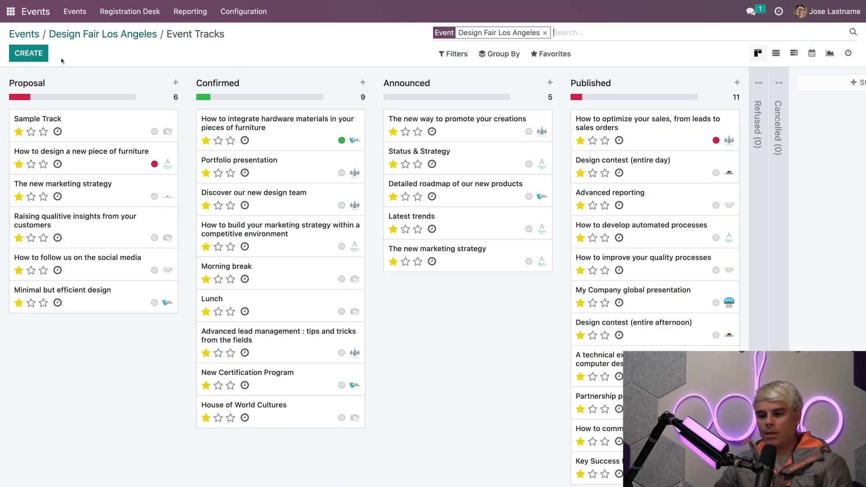
{"action": "left_click", "coordinate": [41, 54]}
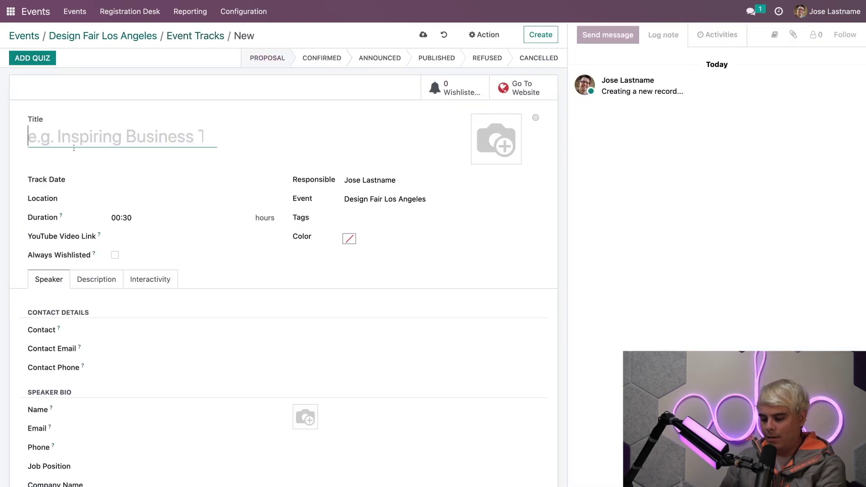
{"action": "type", "text": "Inspi"}
{"action": "type", "text": "ring"}
{"action": "key", "text": "BackSpace"}
{"action": "type", "text": "ng chat with Jose"}
{"action": "left_click", "coordinate": [261, 144]}
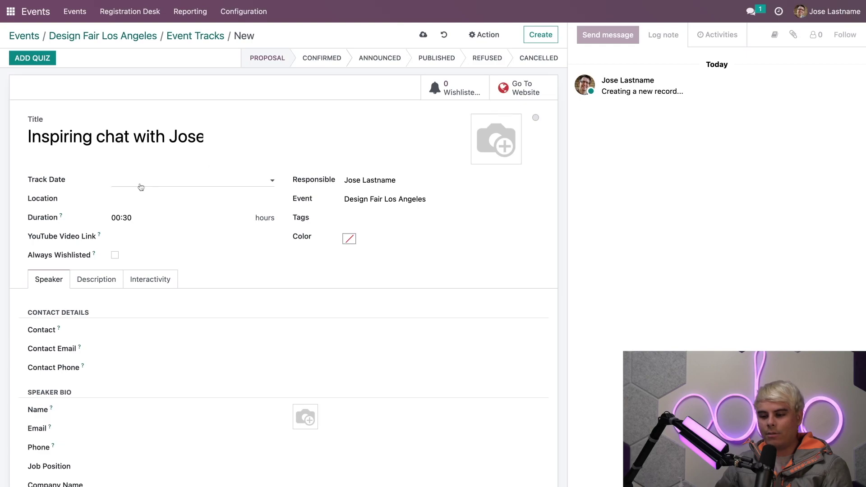
Set the track date to 11/13/2022, location Theatre, and mark it Always Wishlisted
{"action": "left_click", "coordinate": [140, 180]}
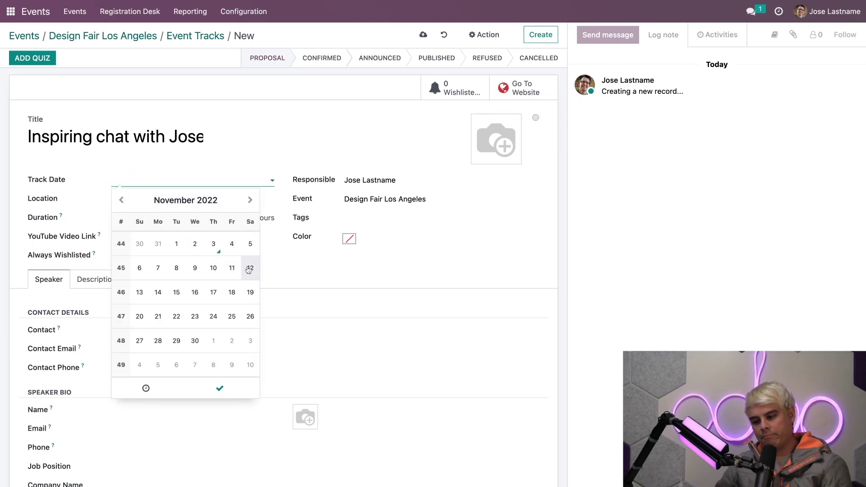
{"action": "left_click", "coordinate": [139, 293]}
{"action": "left_click", "coordinate": [312, 132]}
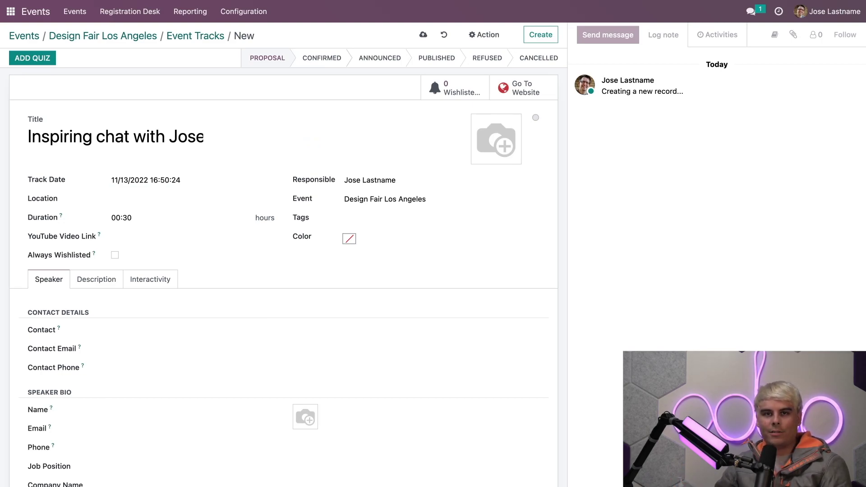
{"action": "left_click", "coordinate": [193, 197]}
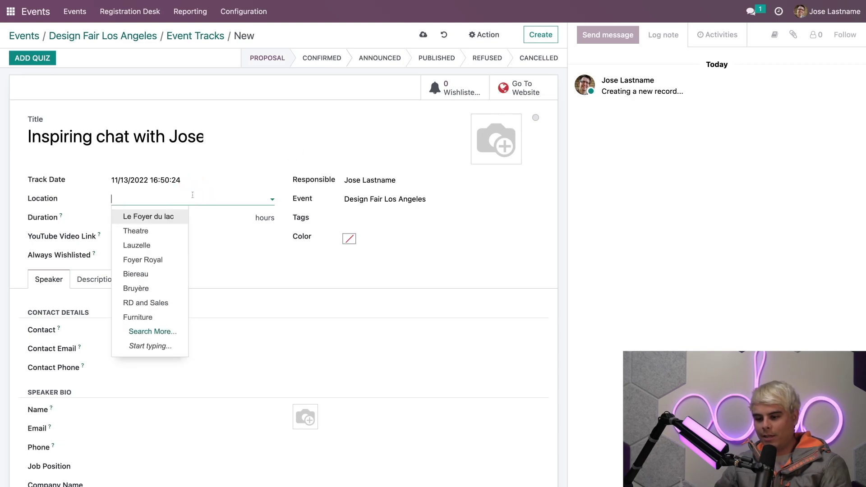
{"action": "left_click", "coordinate": [143, 231]}
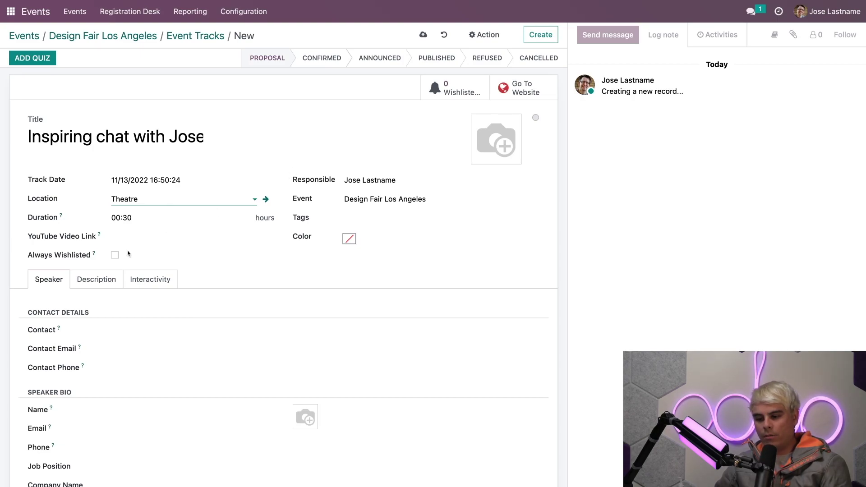
{"action": "left_click", "coordinate": [115, 256]}
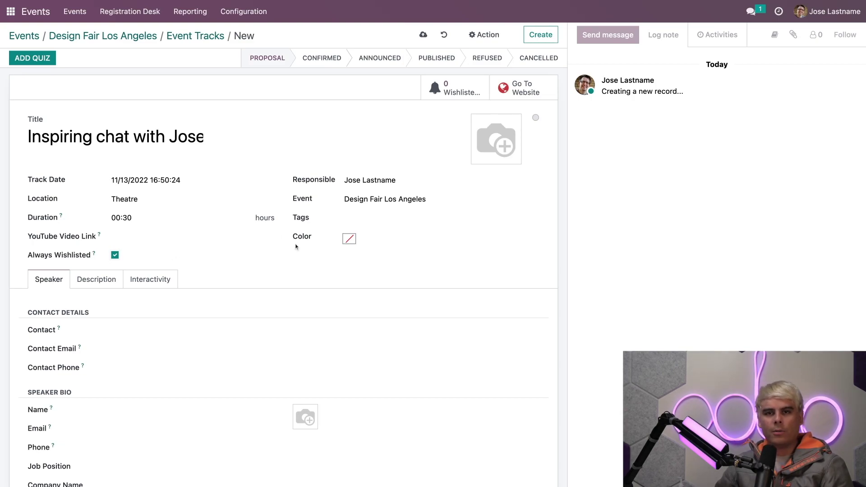
Tag the track Consumers and Sales and colour it purple
{"action": "left_click", "coordinate": [357, 218]}
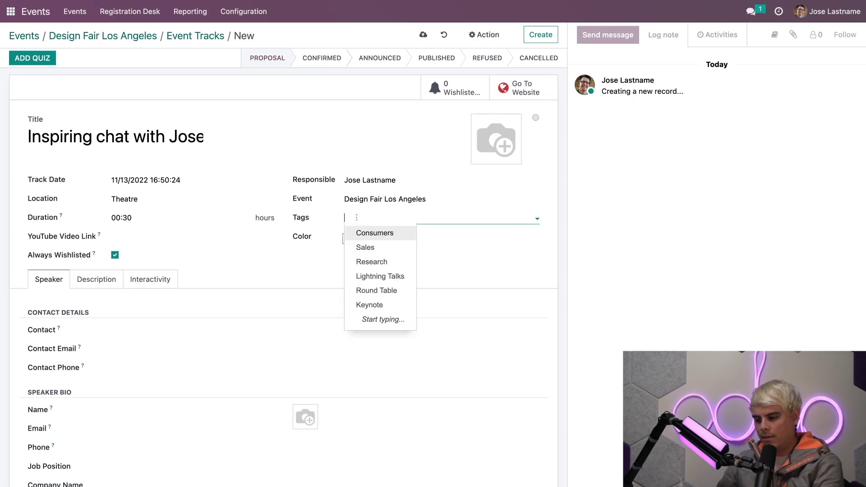
{"action": "left_click", "coordinate": [363, 233]}
{"action": "left_click", "coordinate": [411, 218]}
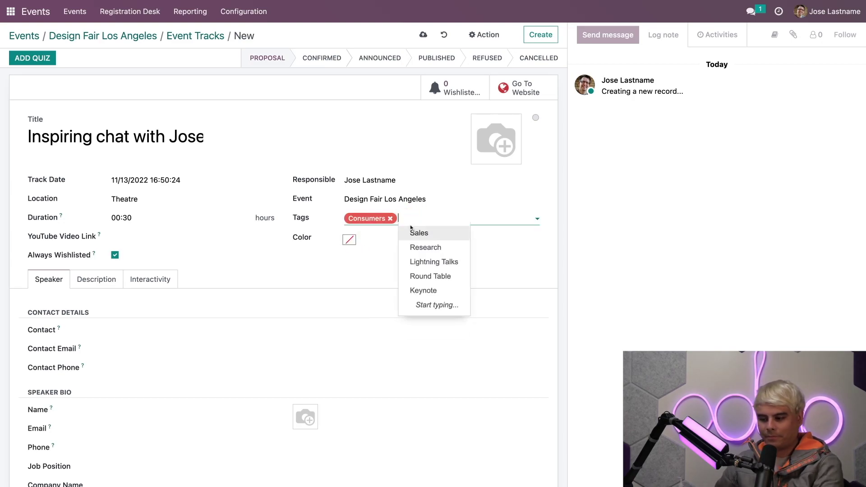
{"action": "left_click", "coordinate": [412, 232]}
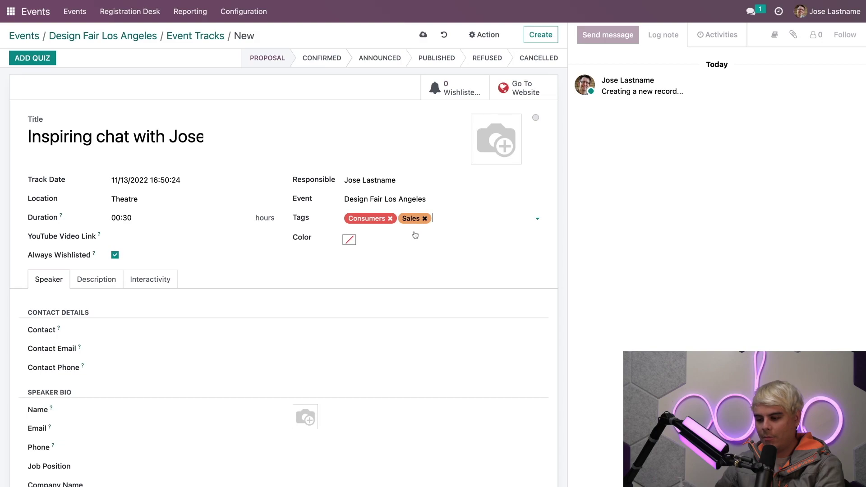
{"action": "left_click", "coordinate": [349, 239]}
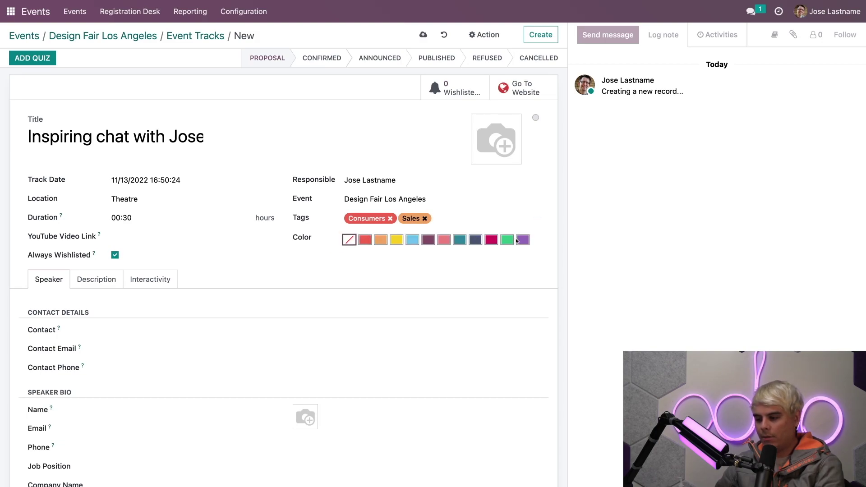
{"action": "left_click", "coordinate": [521, 241]}
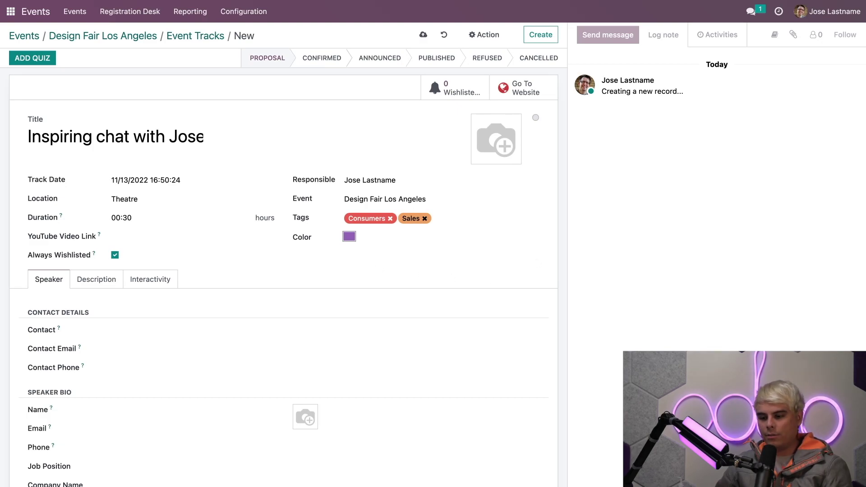
Choose the speaker contact so the speaker bio fills in
{"action": "scroll", "coordinate": [209, 264], "scroll_direction": "down", "scroll_amount": 1}
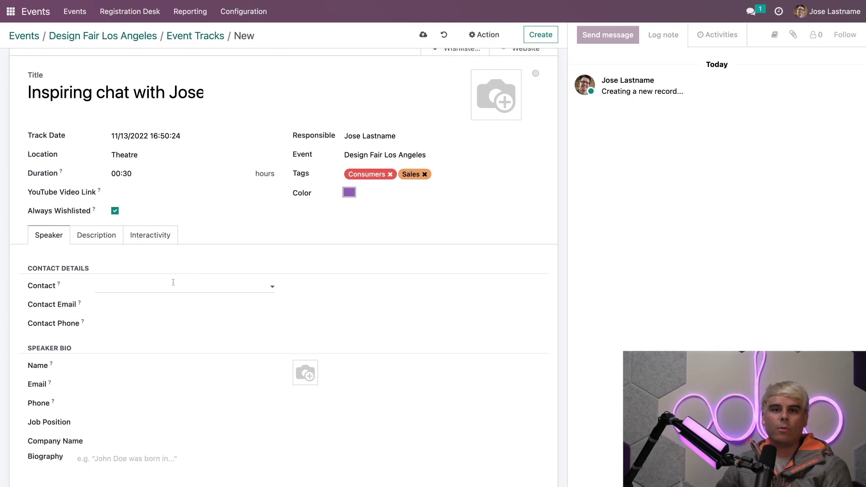
{"action": "left_click", "coordinate": [129, 286]}
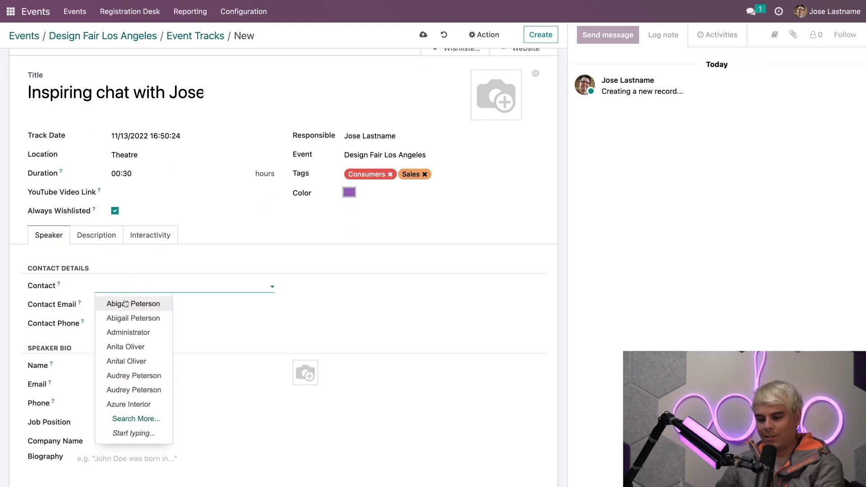
{"action": "left_click", "coordinate": [128, 304]}
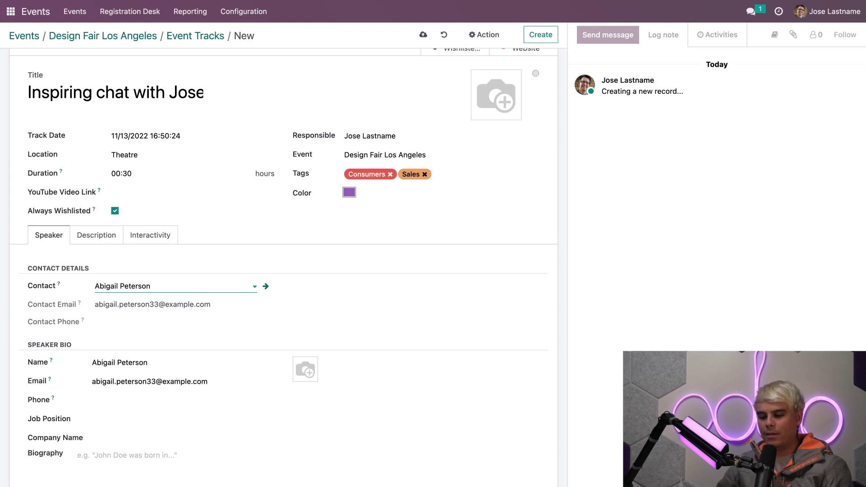
{"action": "scroll", "coordinate": [197, 337], "scroll_direction": "down", "scroll_amount": 1}
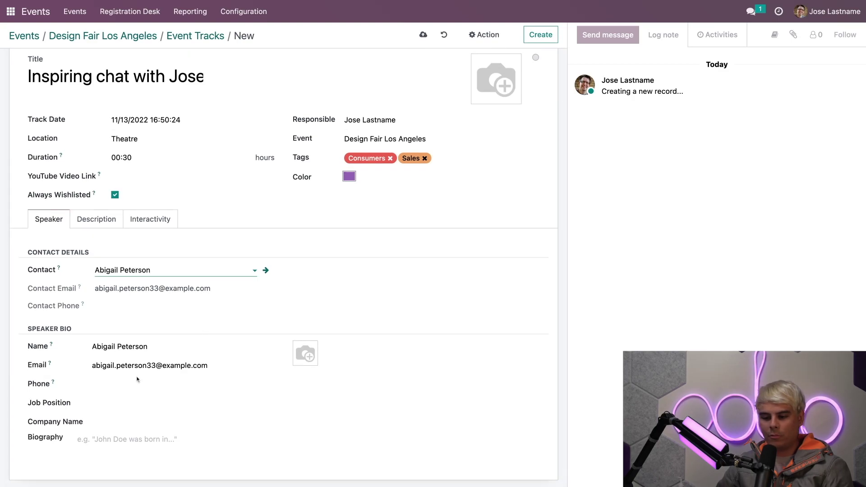
Enter the description 'Learn the magic behind the man behind the camera' followed by many exclamation marks
{"action": "left_click", "coordinate": [102, 223]}
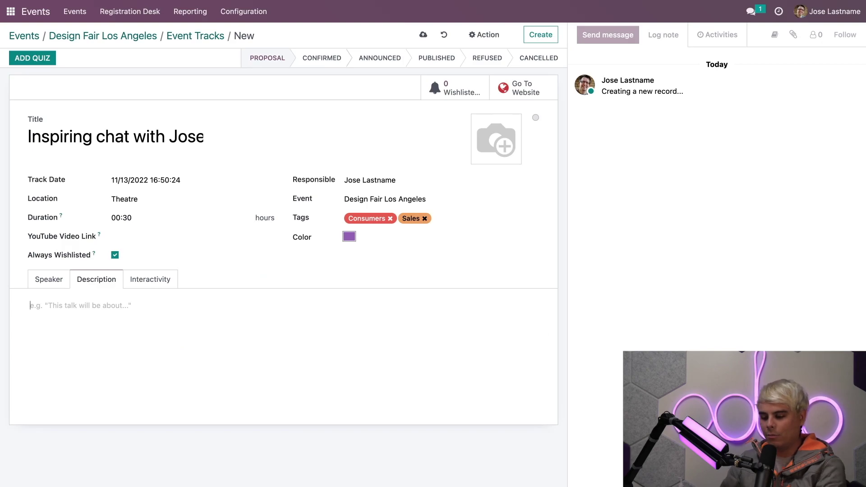
{"action": "type", "text": "Learn the magic behind the man behind"}
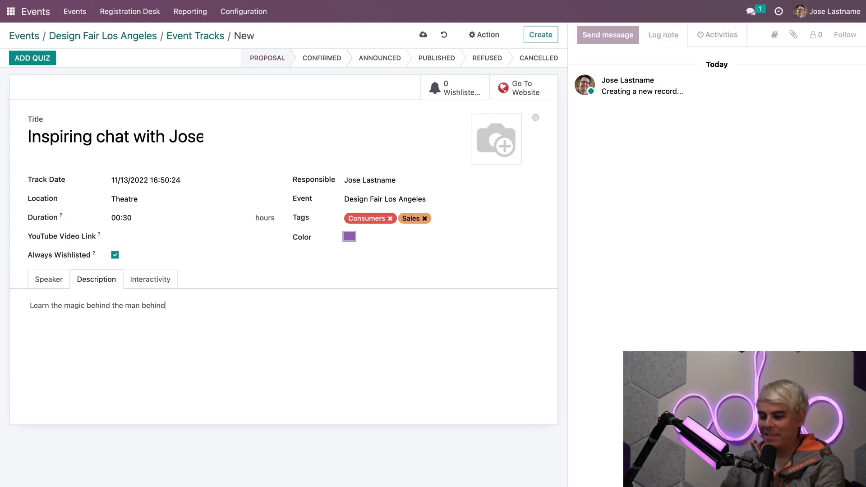
{"action": "type", "text": " the camera"}
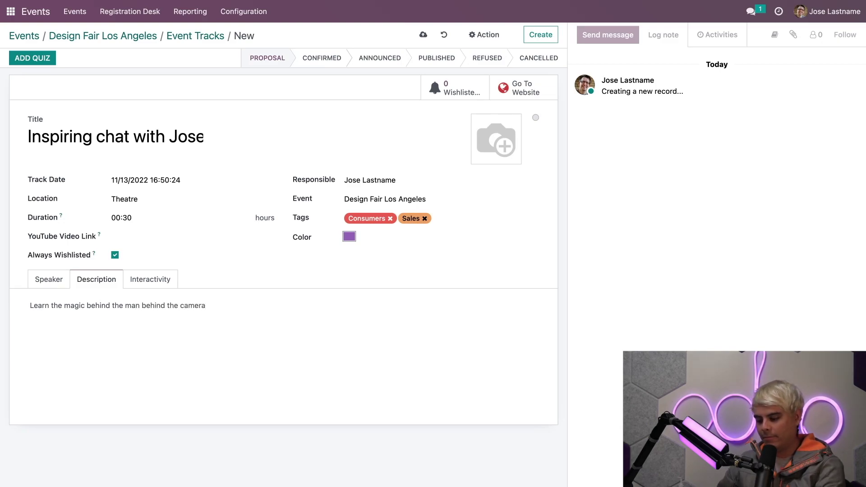
{"action": "type", "text": "!!!!!!!!!!!!!!!!!"}
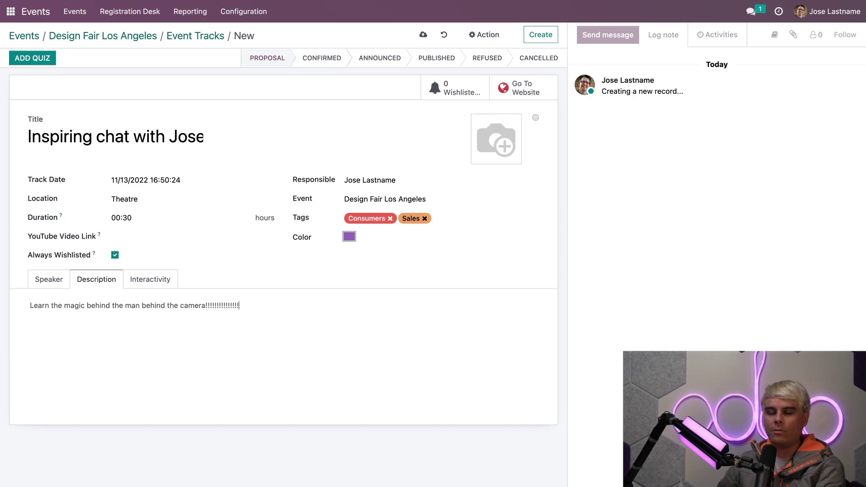
{"action": "type", "text": "!!!!!!!!!!!!!!!!!!!!!!!!!!!!!!!!!!"}
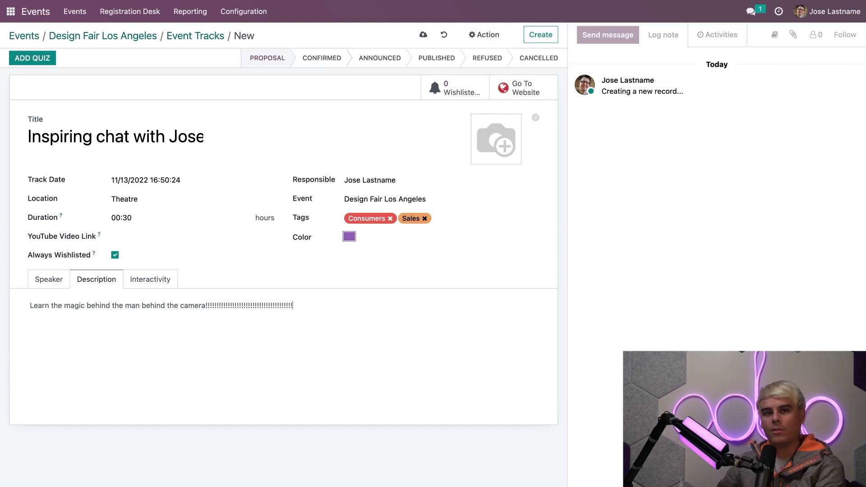
{"action": "type", "text": "!!!!!!!!!!!!!!!!!!!!"}
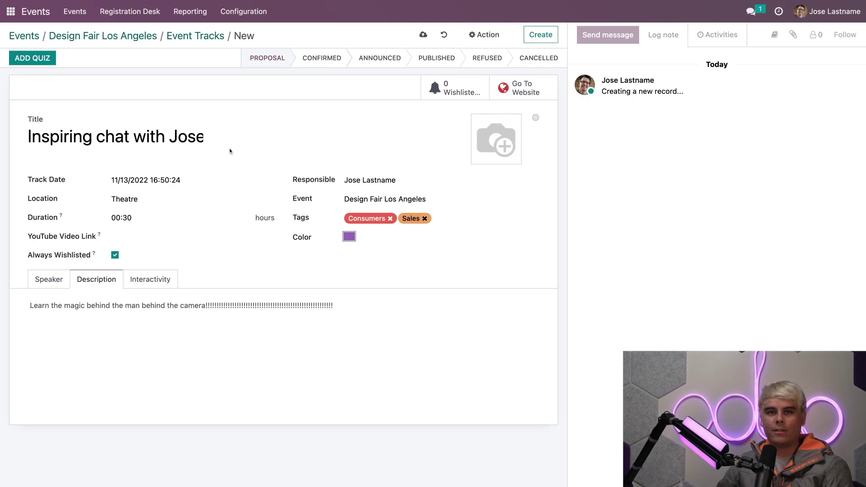
Return to the tracks board and drag Inspiring chat with Jose into the Confirmed stage
{"action": "left_click", "coordinate": [191, 35]}
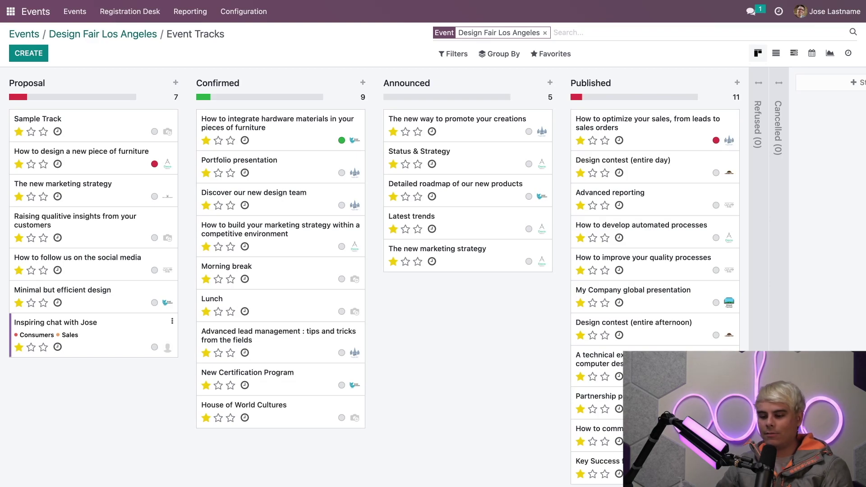
{"action": "left_click_drag", "start_coordinate": [113, 338], "coordinate": [307, 447]}
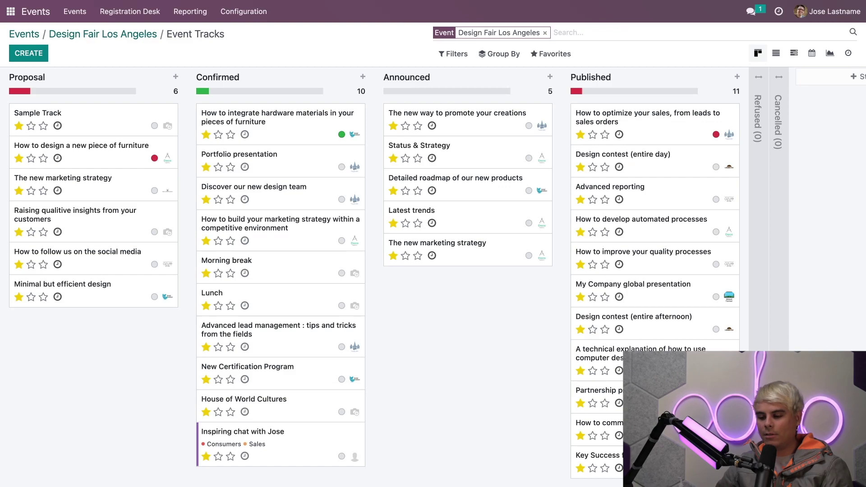
Open the Inspiring chat with Jose track and advance it to Announced
{"action": "left_click", "coordinate": [305, 448]}
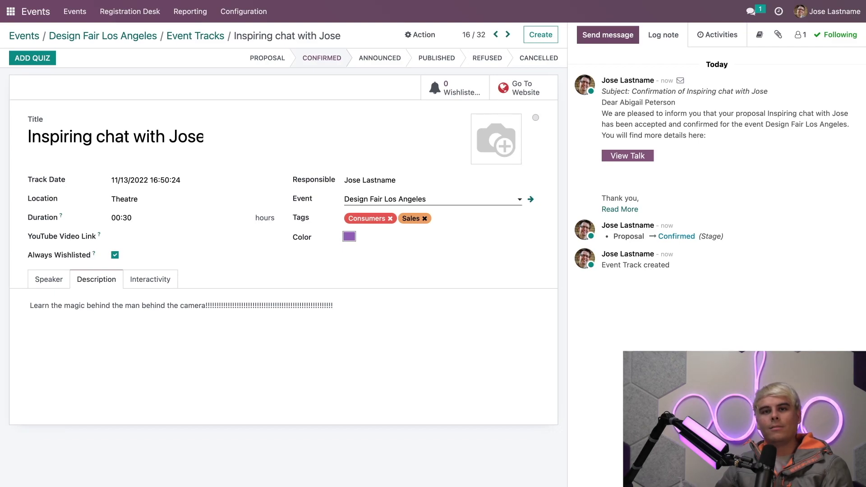
{"action": "left_click", "coordinate": [375, 59]}
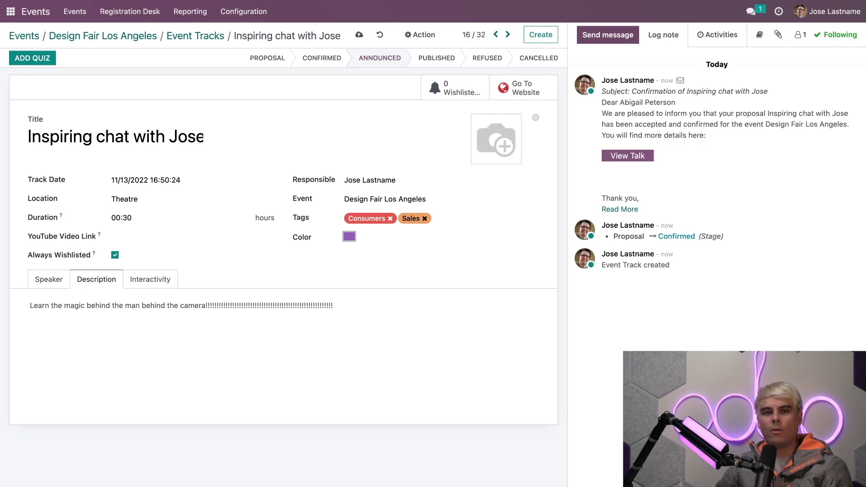
Publish the talk from its website page and return to the track record
{"action": "left_click", "coordinate": [520, 90]}
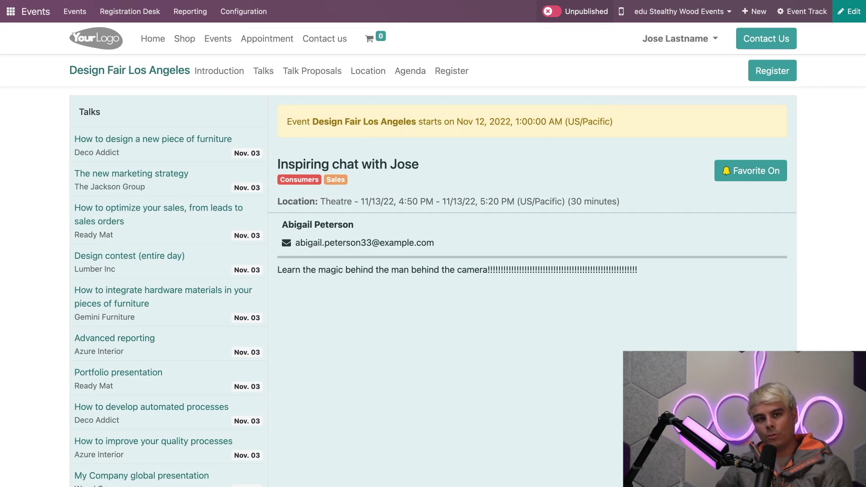
{"action": "left_click", "coordinate": [552, 12]}
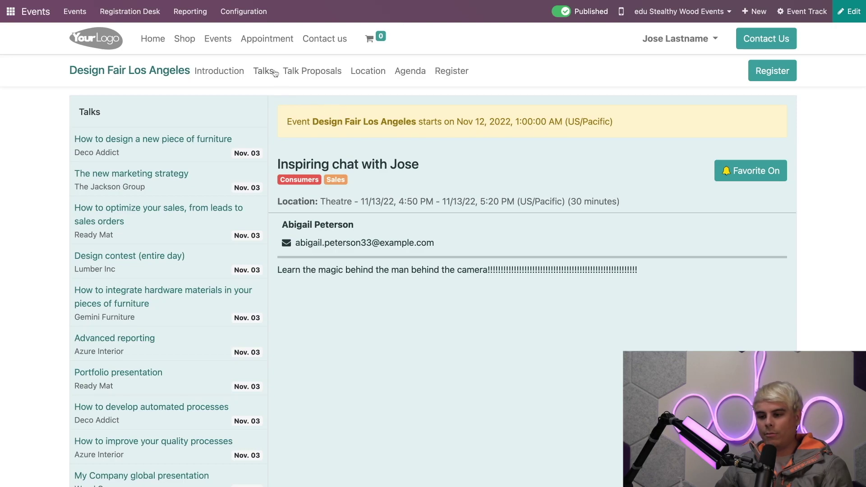
{"action": "key", "text": "alt+Left"}
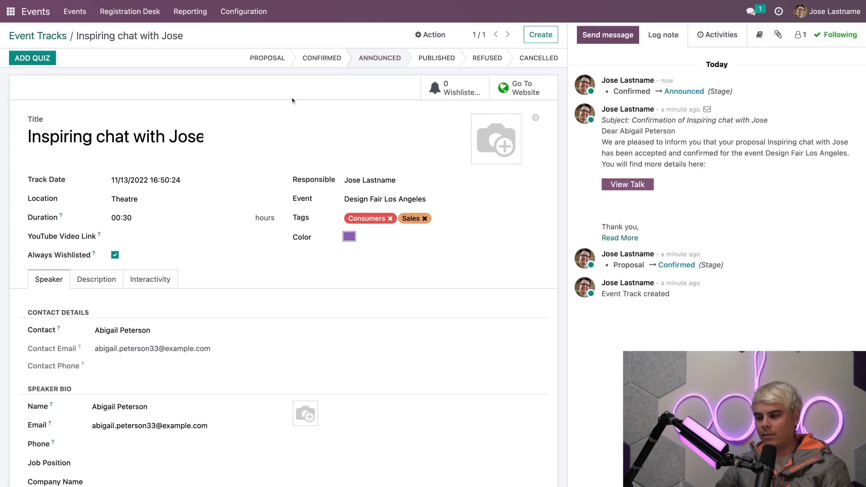
On the event's Talks page, collapse the Thursday 03 and Friday 04 lists
{"action": "left_click", "coordinate": [513, 101]}
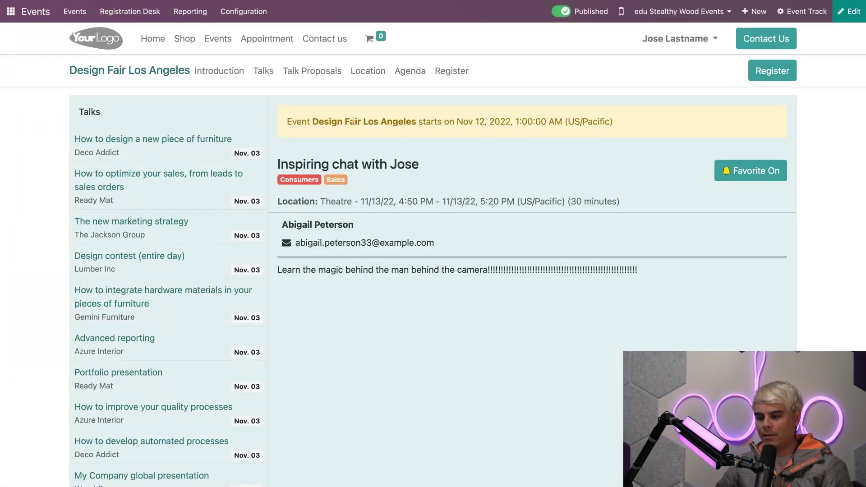
{"action": "left_click", "coordinate": [267, 73]}
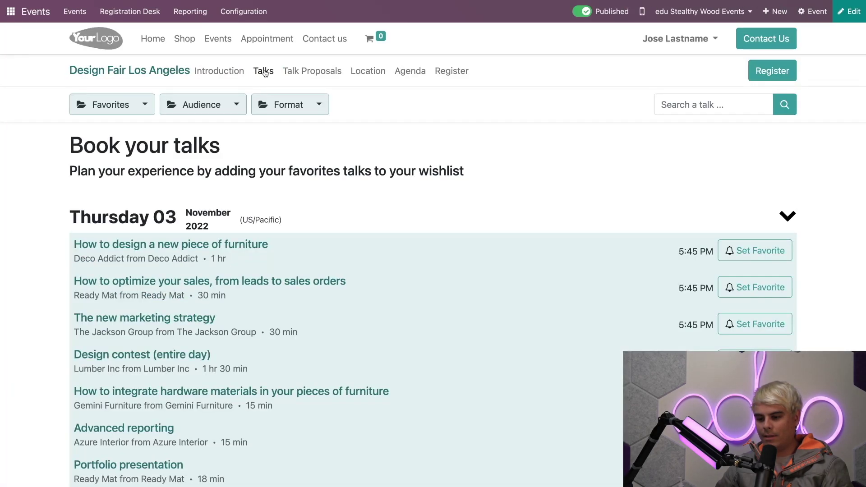
{"action": "scroll", "coordinate": [323, 159], "scroll_direction": "down", "scroll_amount": 1}
{"action": "scroll", "coordinate": [323, 159], "scroll_direction": "down", "scroll_amount": 3}
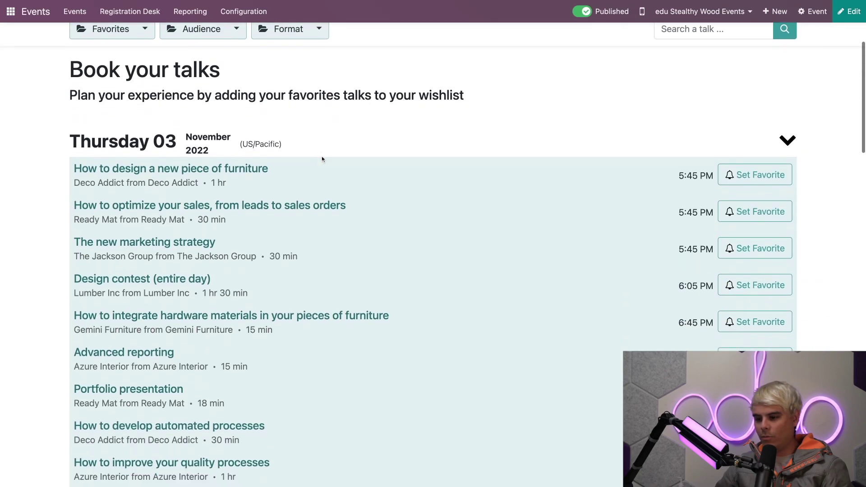
{"action": "scroll", "coordinate": [323, 158], "scroll_direction": "up", "scroll_amount": 5}
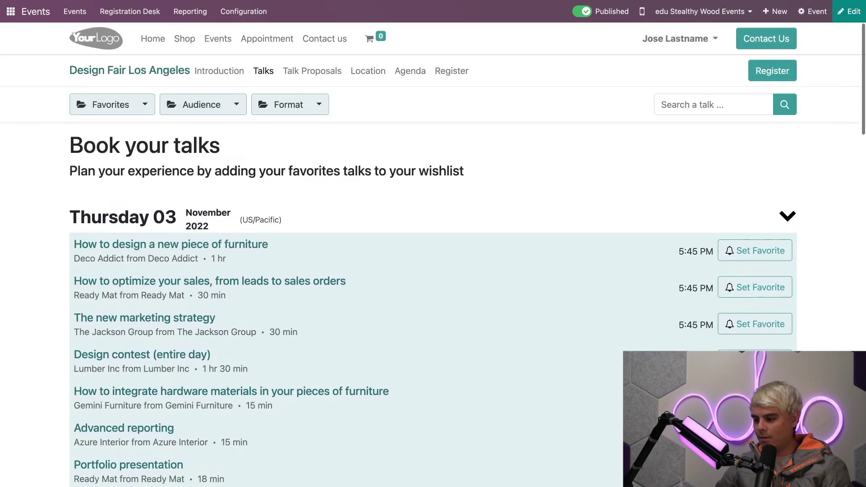
{"action": "left_click", "coordinate": [777, 219]}
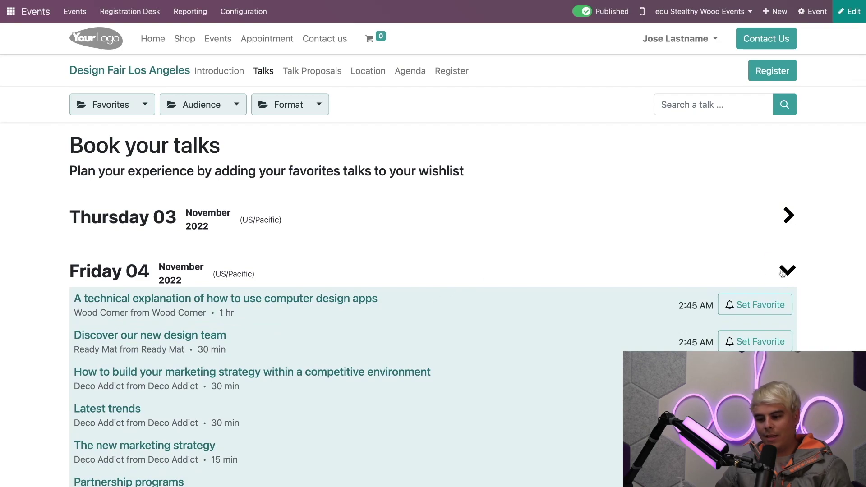
{"action": "left_click", "coordinate": [786, 270]}
{"action": "scroll", "coordinate": [465, 320], "scroll_direction": "down", "scroll_amount": 10}
{"action": "scroll", "coordinate": [466, 319], "scroll_direction": "up", "scroll_amount": 3}
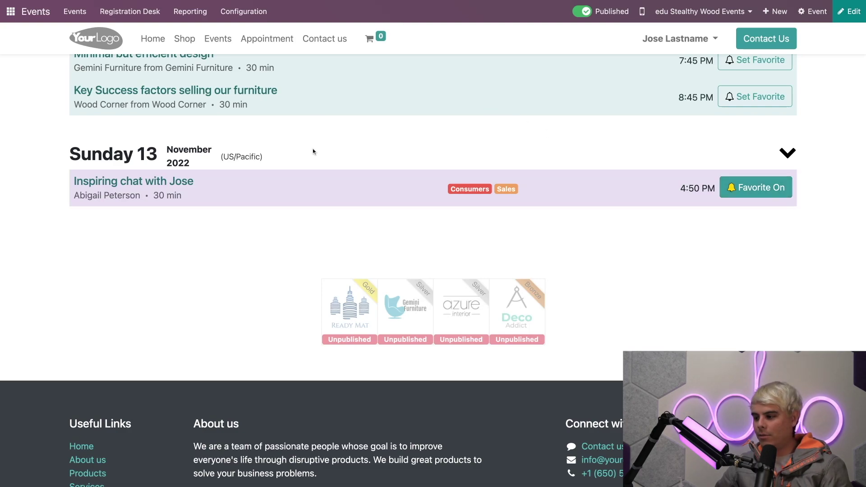
{"action": "scroll", "coordinate": [593, 165], "scroll_direction": "up", "scroll_amount": 10}
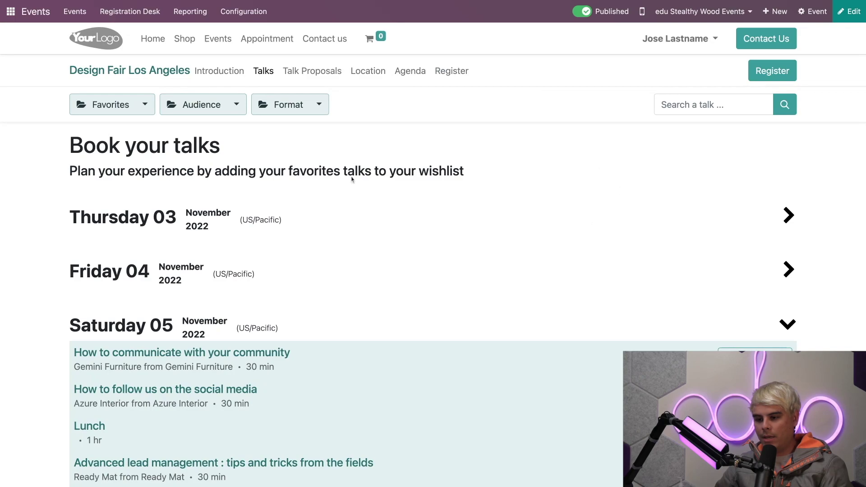
Filter the Talks list to Favorites, leaving only the Sunday 13 November 4:50 PM talk
{"action": "left_click", "coordinate": [125, 108]}
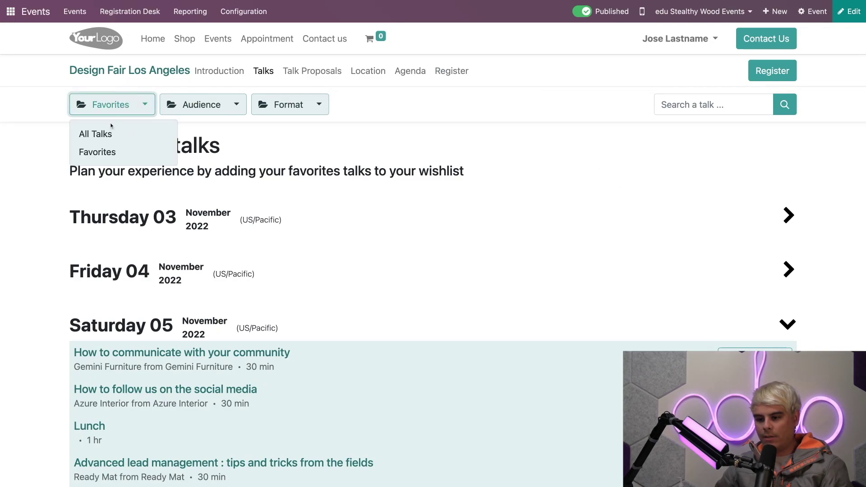
{"action": "left_click", "coordinate": [98, 156]}
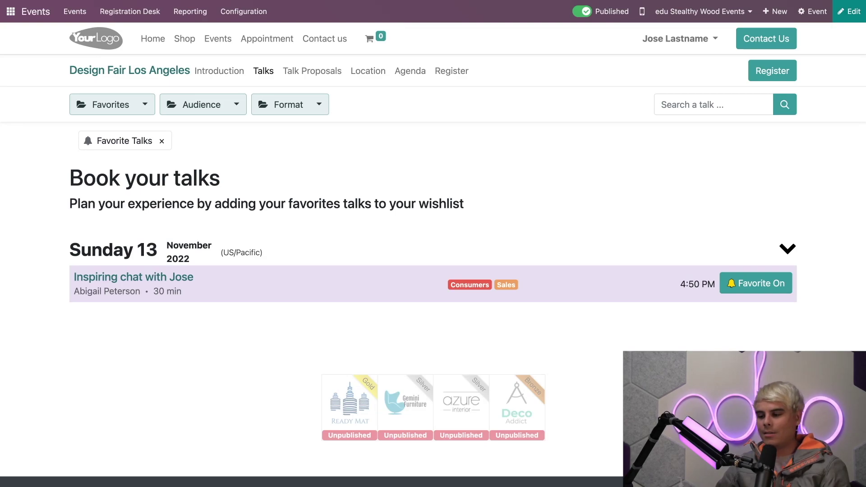
Start a talk proposal titled 'Interior Design Demo Chat' with introduction 'In depth chat about designs'
{"action": "left_click", "coordinate": [319, 72]}
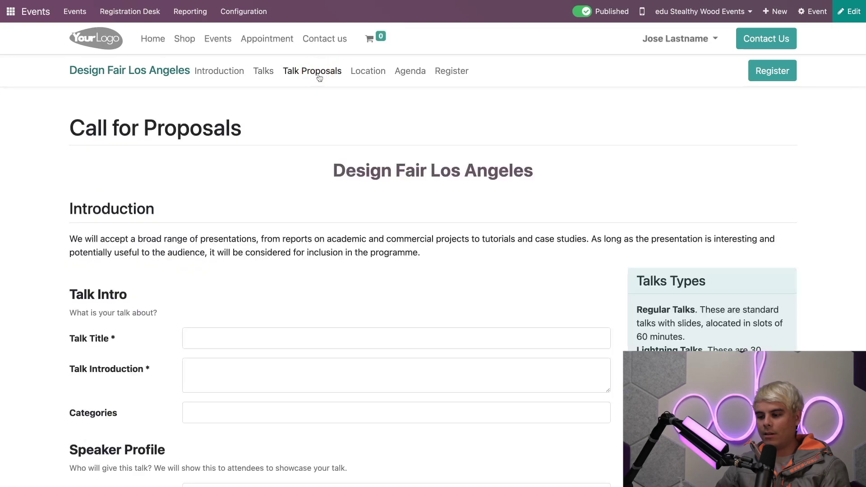
{"action": "scroll", "coordinate": [431, 169], "scroll_direction": "down", "scroll_amount": 3}
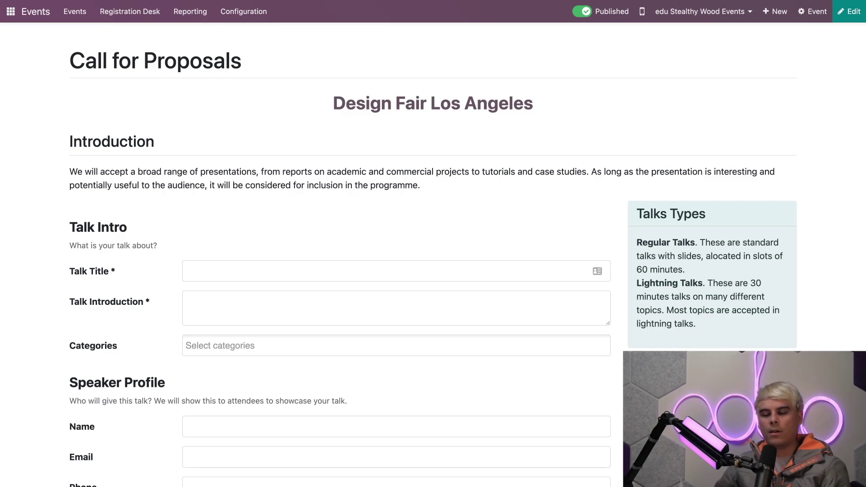
{"action": "scroll", "coordinate": [307, 268], "scroll_direction": "down", "scroll_amount": 2}
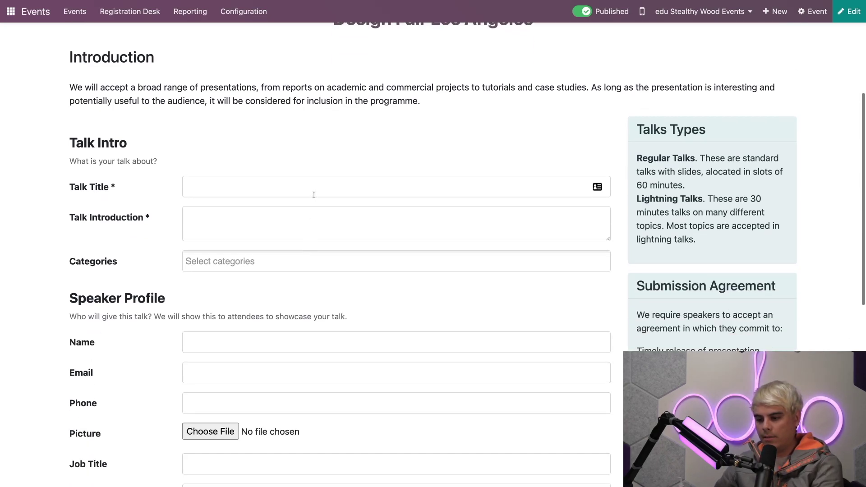
{"action": "left_click", "coordinate": [313, 188]}
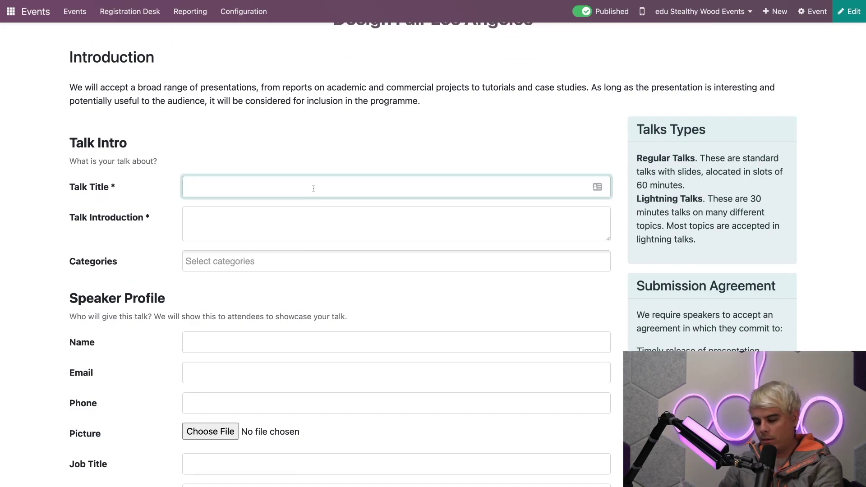
{"action": "type", "text": "Interior De"}
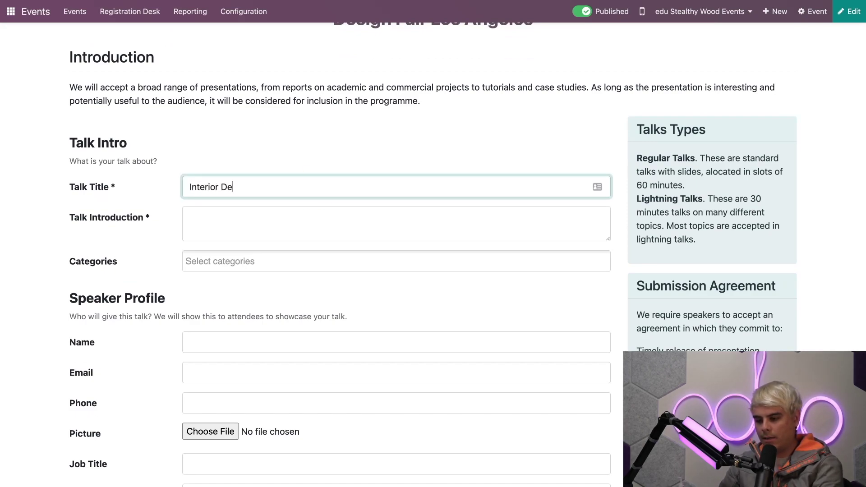
{"action": "type", "text": "sign Demo"}
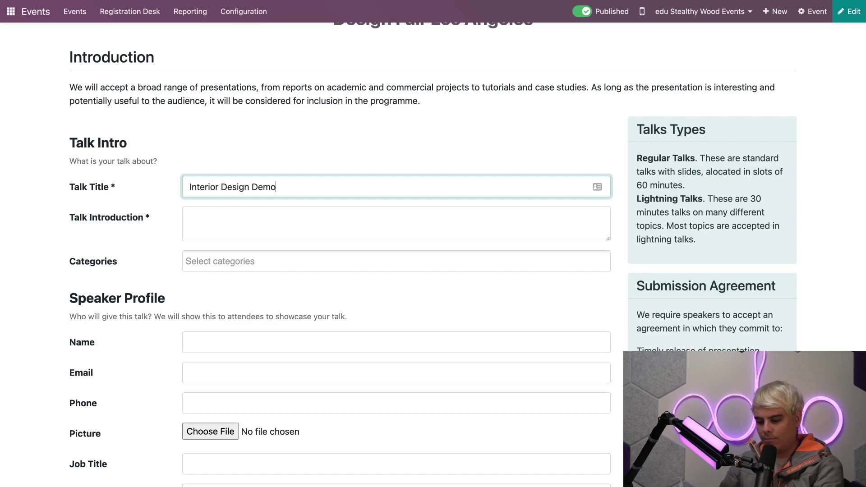
{"action": "type", "text": " Chat"}
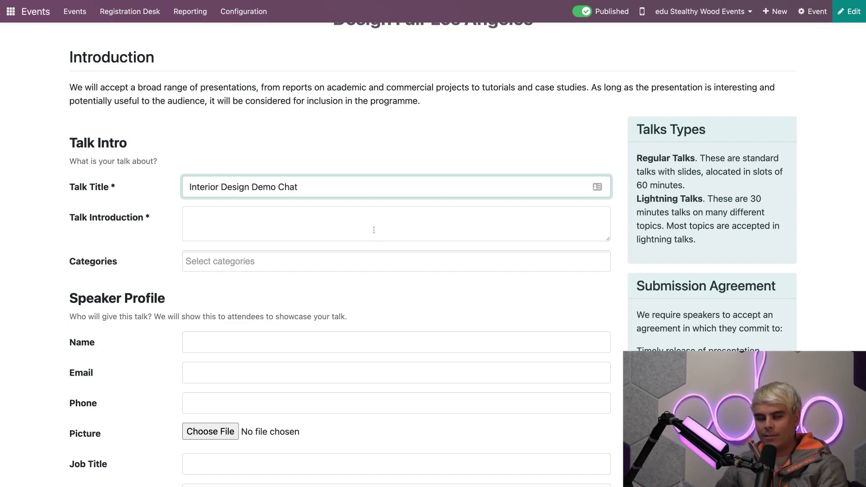
{"action": "left_click", "coordinate": [374, 231]}
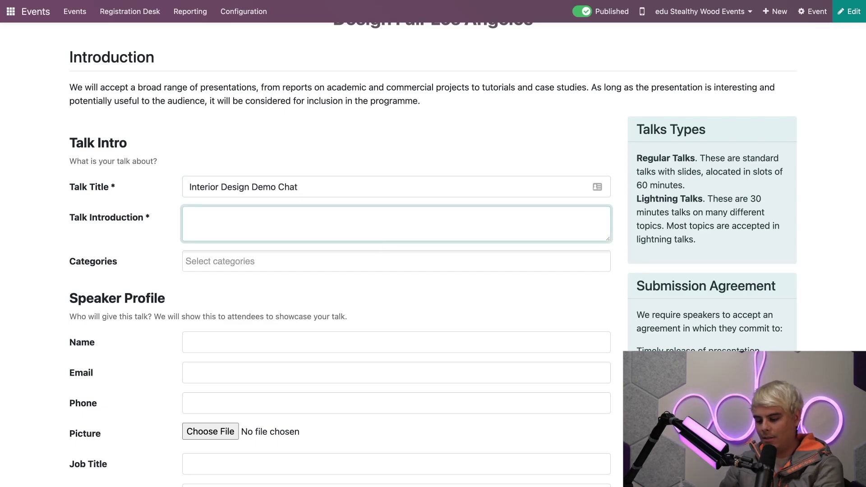
{"action": "type", "text": "In depth cha"}
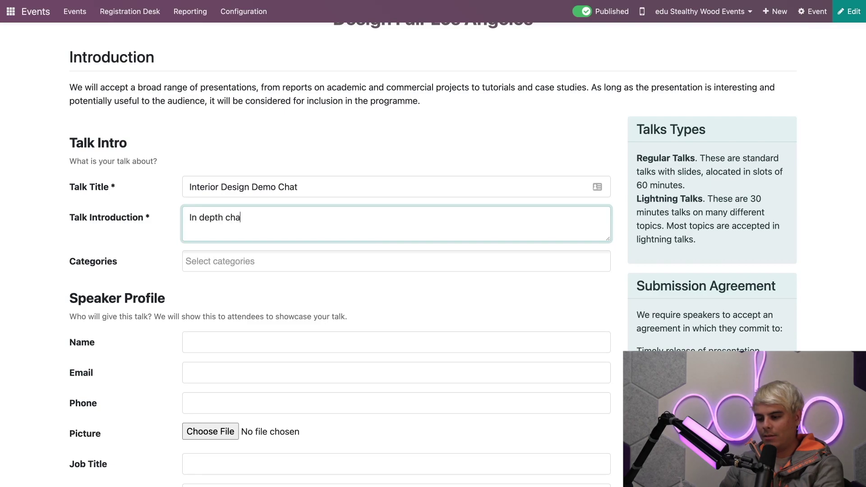
{"action": "type", "text": "t about designs"}
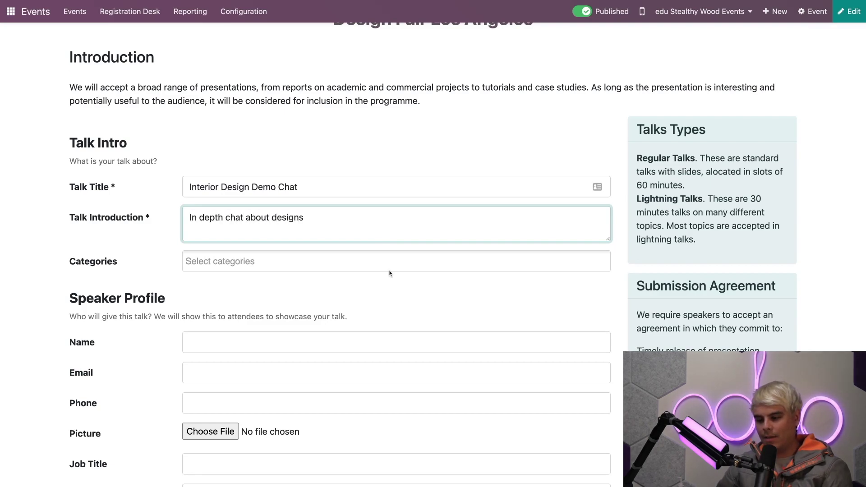
{"action": "scroll", "coordinate": [390, 273], "scroll_direction": "down", "scroll_amount": 1}
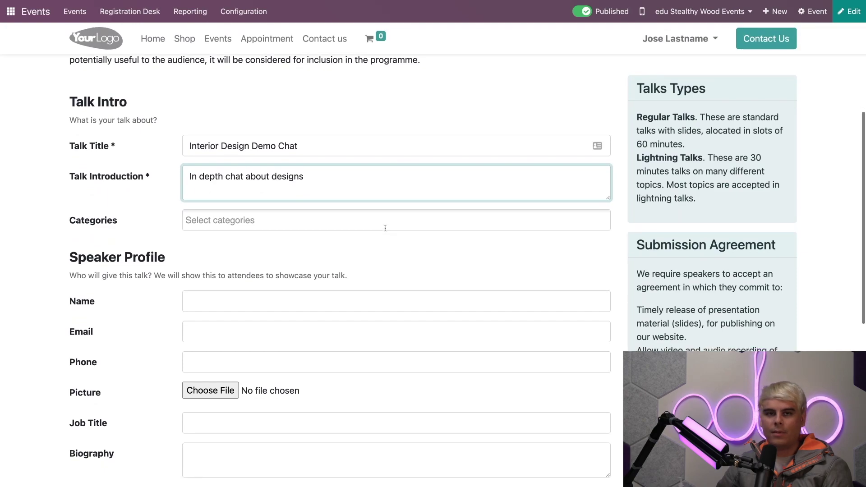
Tag the proposal with the Format : Lightning Talks category
{"action": "left_click", "coordinate": [385, 228]}
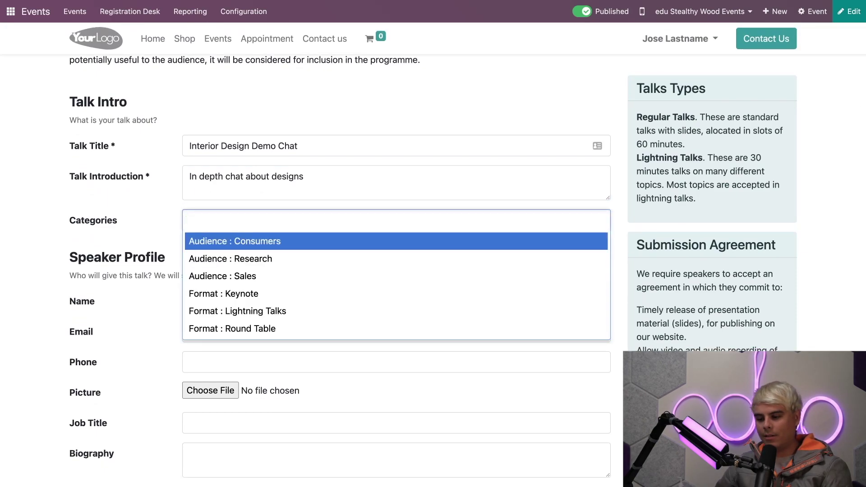
{"action": "left_click", "coordinate": [332, 311]}
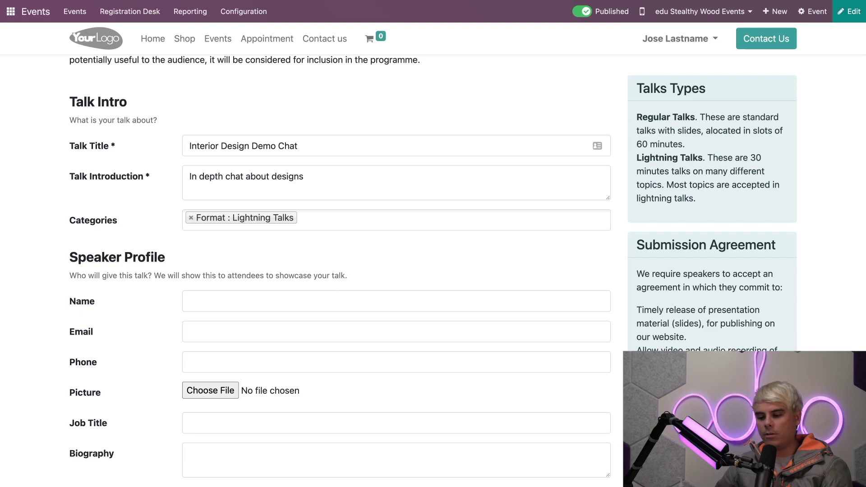
{"action": "scroll", "coordinate": [341, 288], "scroll_direction": "down", "scroll_amount": 1}
Fill in the speaker's name and e-mail address, fixing a typo in the e-mail
{"action": "left_click", "coordinate": [341, 287]}
{"action": "type", "text": "Jeff B"}
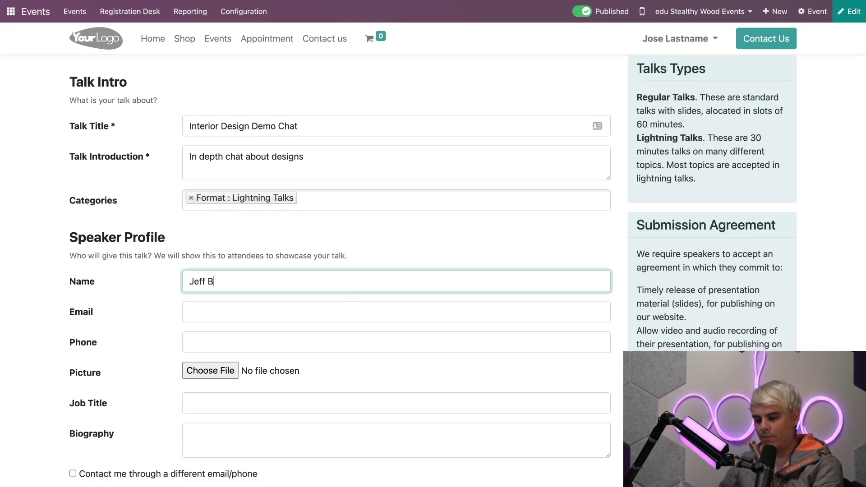
{"action": "type", "text": "azos"}
{"action": "left_click", "coordinate": [356, 311]}
{"action": "type", "text": "Jeff@"}
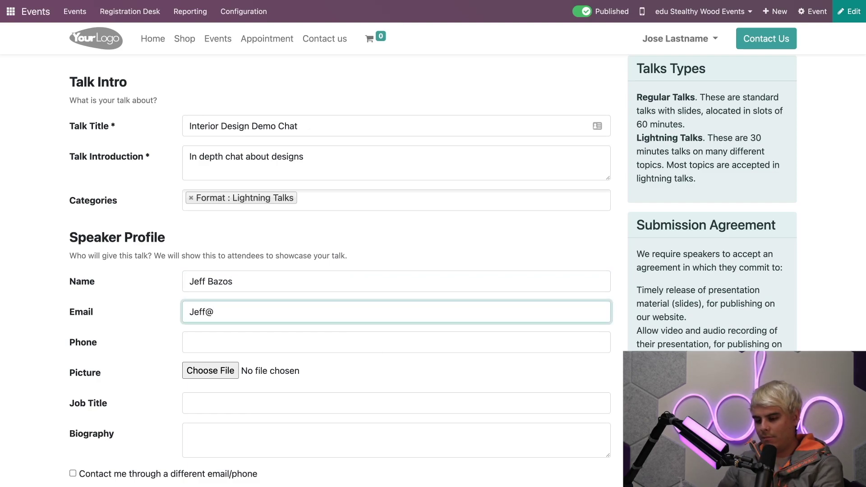
{"action": "type", "text": "realemail.c"}
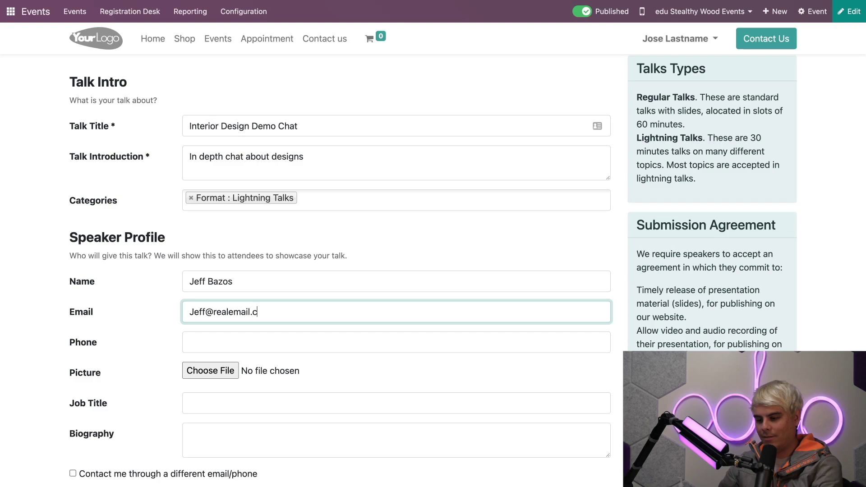
{"action": "key", "text": "BackSpace"}
{"action": "type", "text": "test.com"}
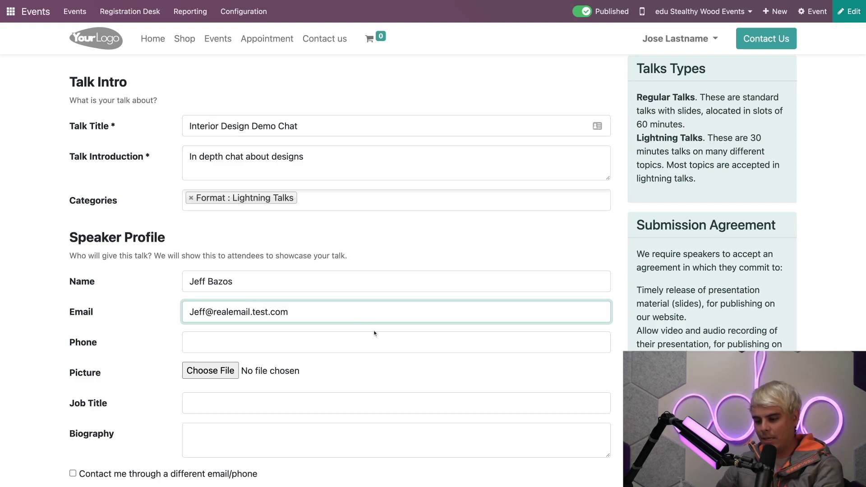
{"action": "triple_click", "coordinate": [341, 311]}
{"action": "left_click", "coordinate": [424, 262]}
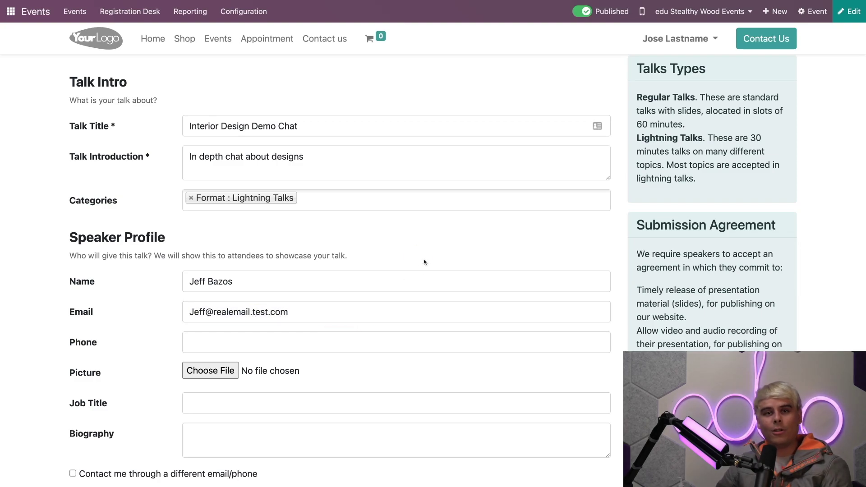
{"action": "scroll", "coordinate": [424, 262], "scroll_direction": "down", "scroll_amount": 2}
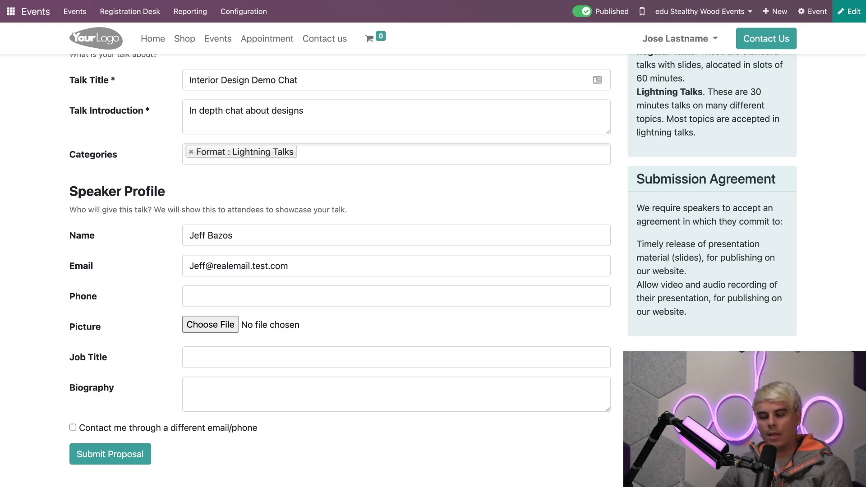
{"action": "scroll", "coordinate": [302, 326], "scroll_direction": "down", "scroll_amount": 2}
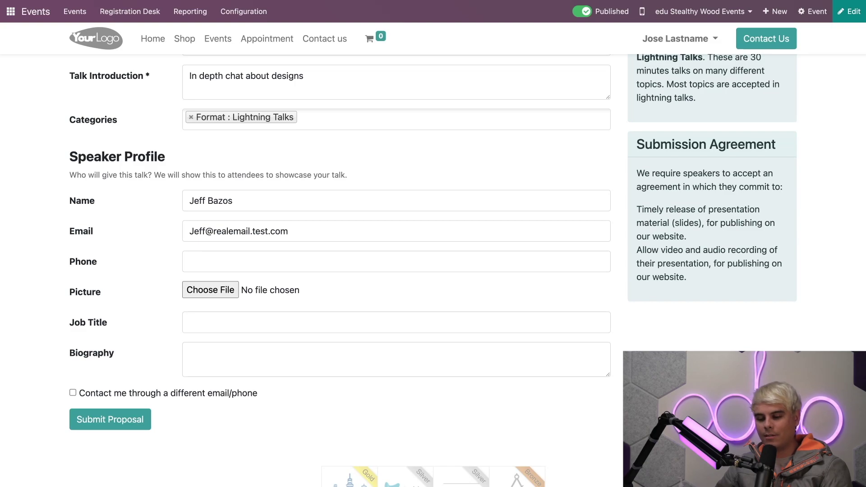
Submit the proposal and open the Design Fair Los Angeles event record in the back end
{"action": "left_click", "coordinate": [119, 419]}
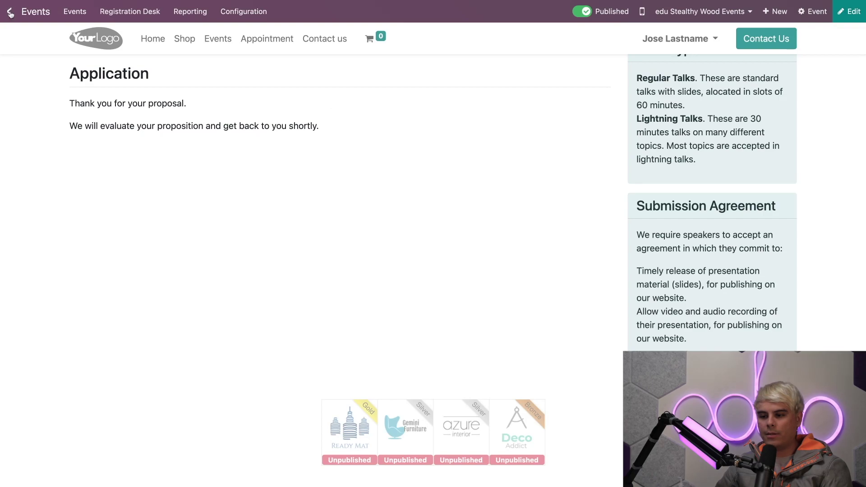
{"action": "left_click", "coordinate": [63, 10]}
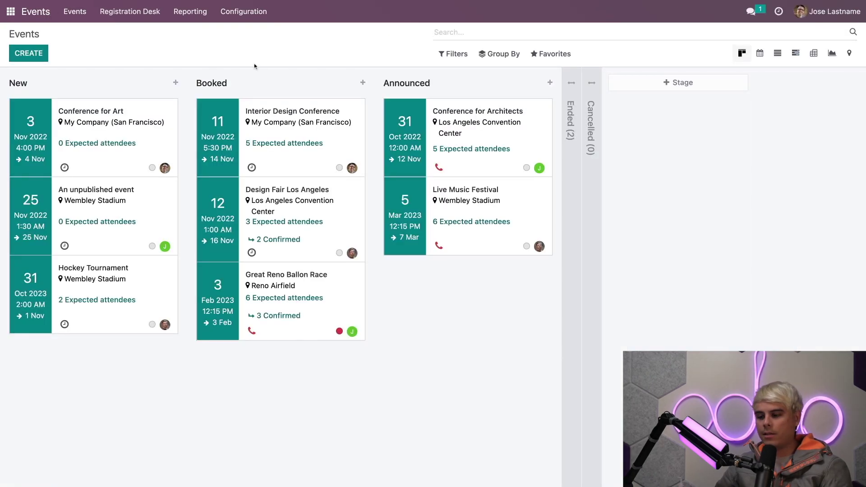
{"action": "left_click", "coordinate": [300, 203]}
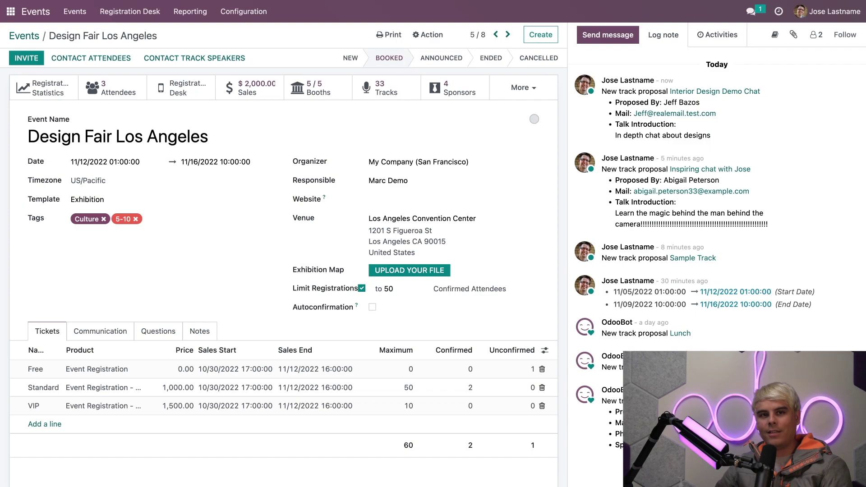
Open the Interior Design Demo Chat track from the Proposal stage and show its Description tab
{"action": "left_click", "coordinate": [384, 93]}
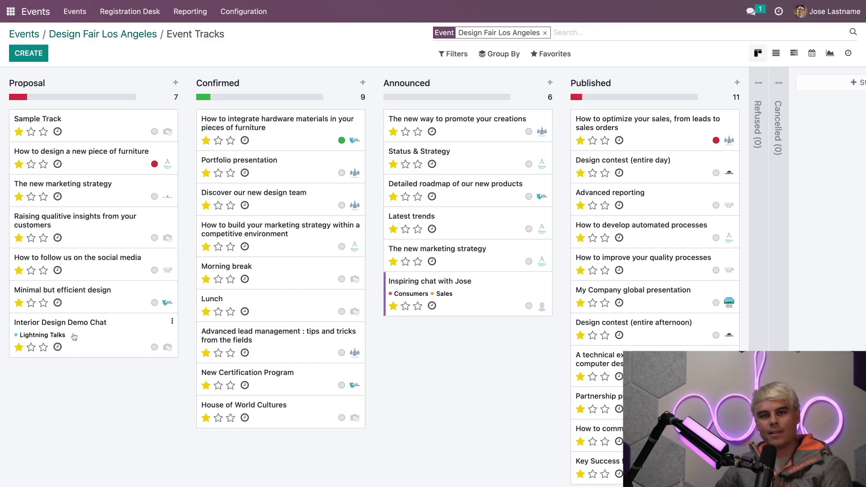
{"action": "left_click", "coordinate": [116, 347]}
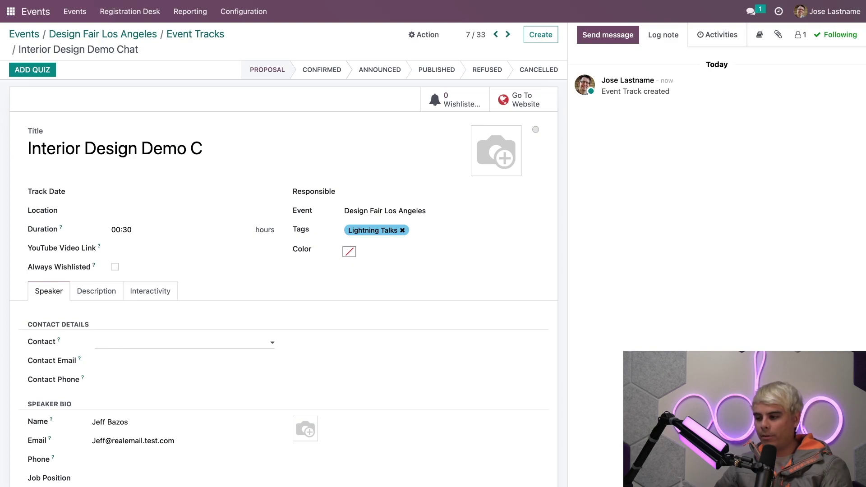
{"action": "scroll", "coordinate": [425, 289], "scroll_direction": "down", "scroll_amount": 2}
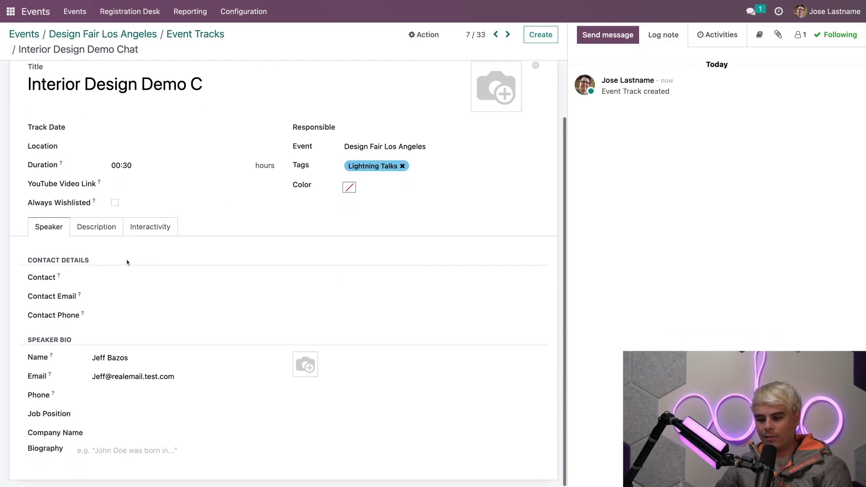
{"action": "left_click", "coordinate": [95, 230]}
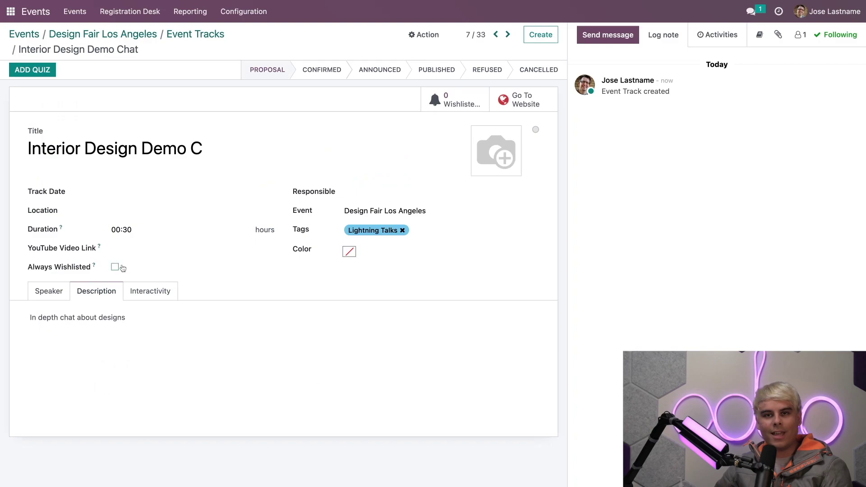